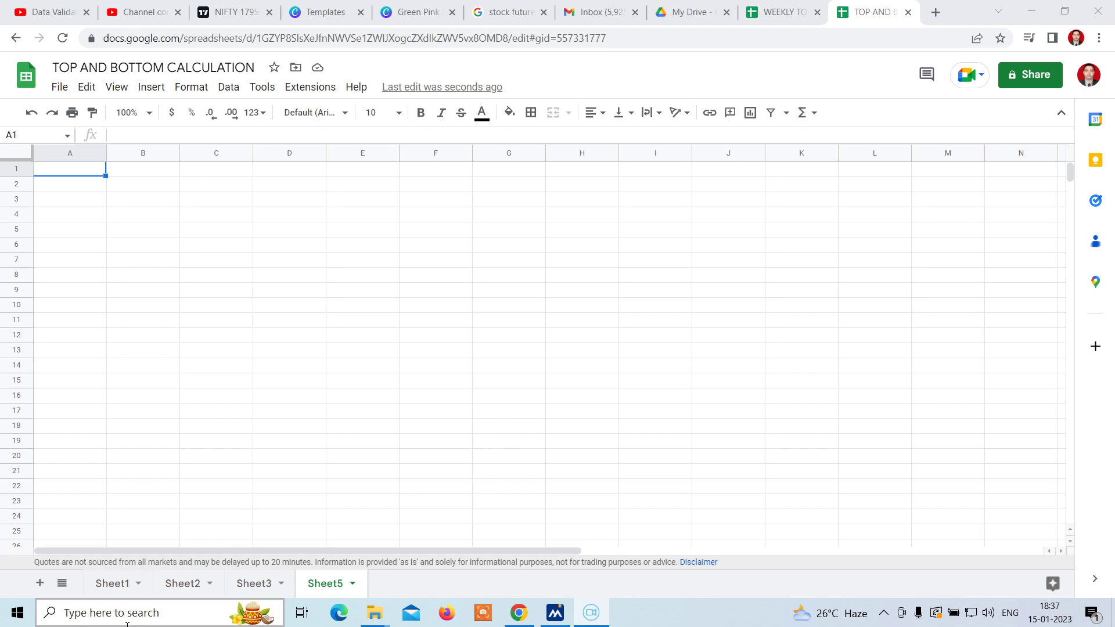
# Step: Switch to Sheet3, which holds the AMARAJABAT price table and SYMBLE list
pyautogui.click(253, 588)
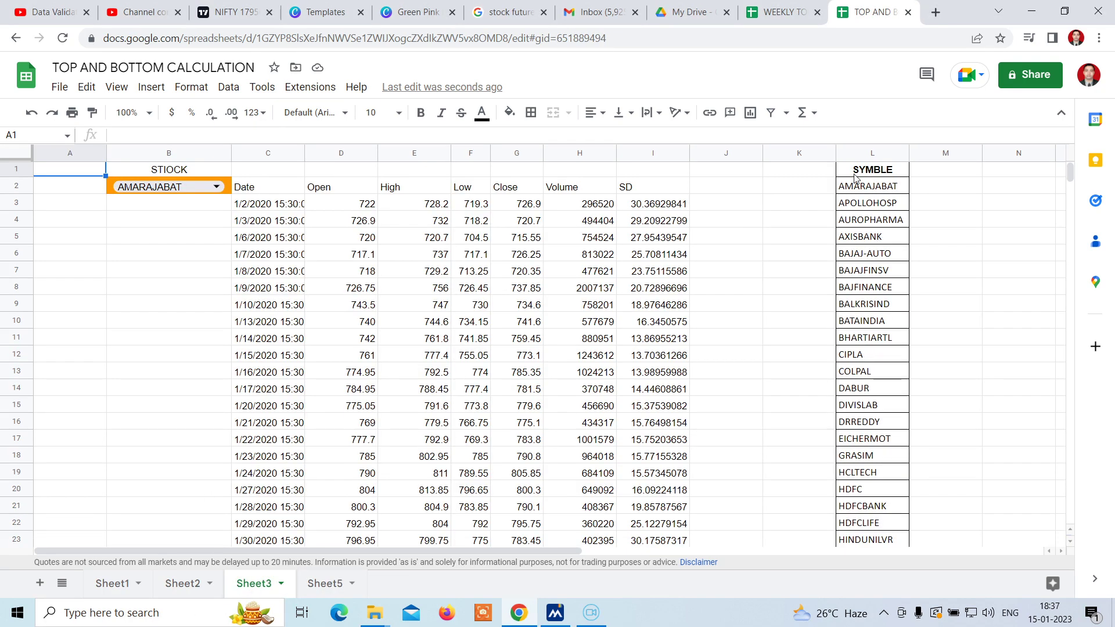
# Step: Copy the SYMBLE symbols from Sheet3 column L into column A of Sheet5
pyautogui.click(862, 152)
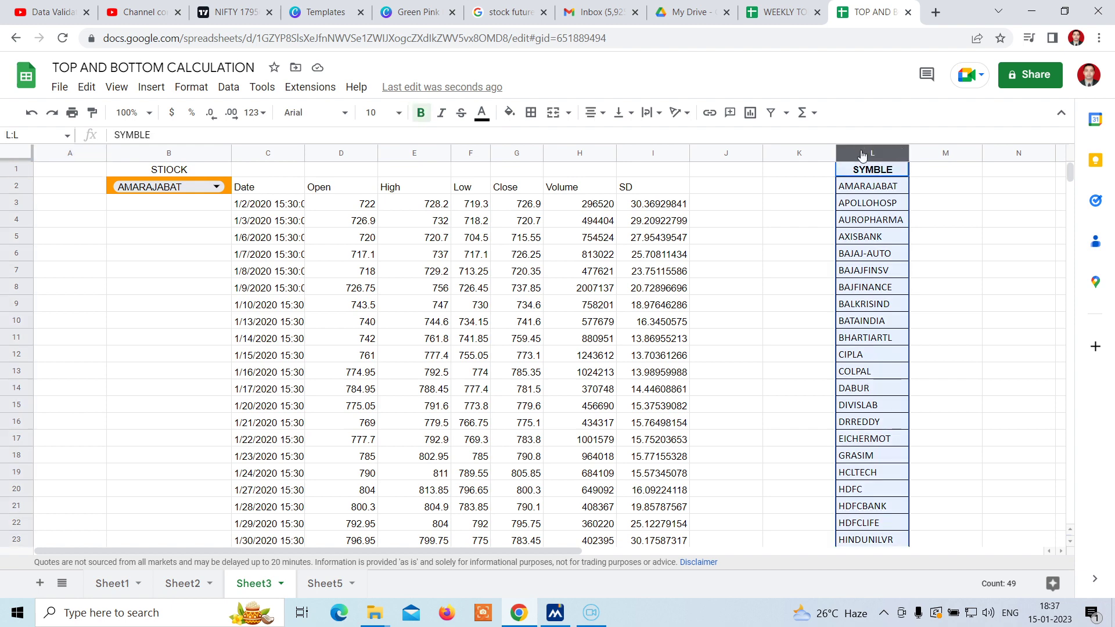
pyautogui.rightClick(862, 153)
pyautogui.click(899, 162)
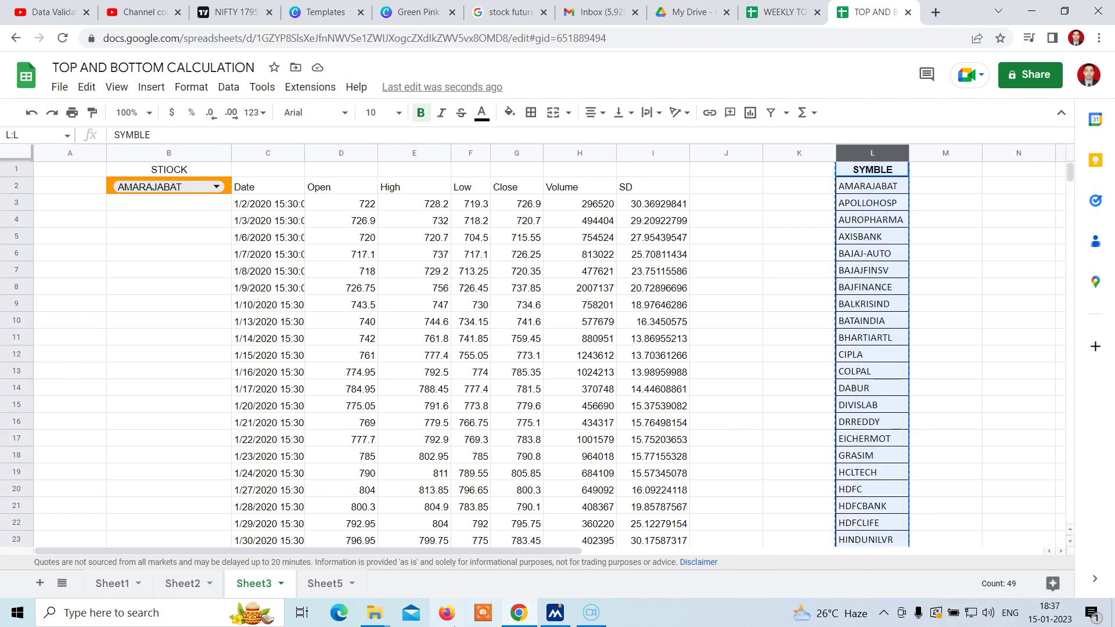
pyautogui.click(318, 584)
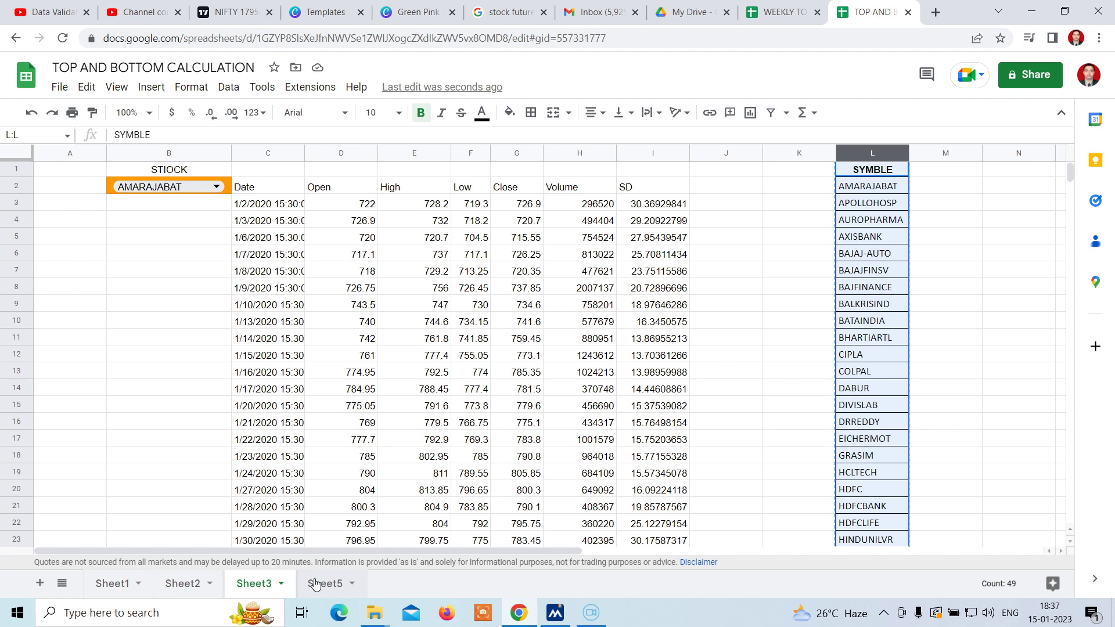
pyautogui.click(56, 154)
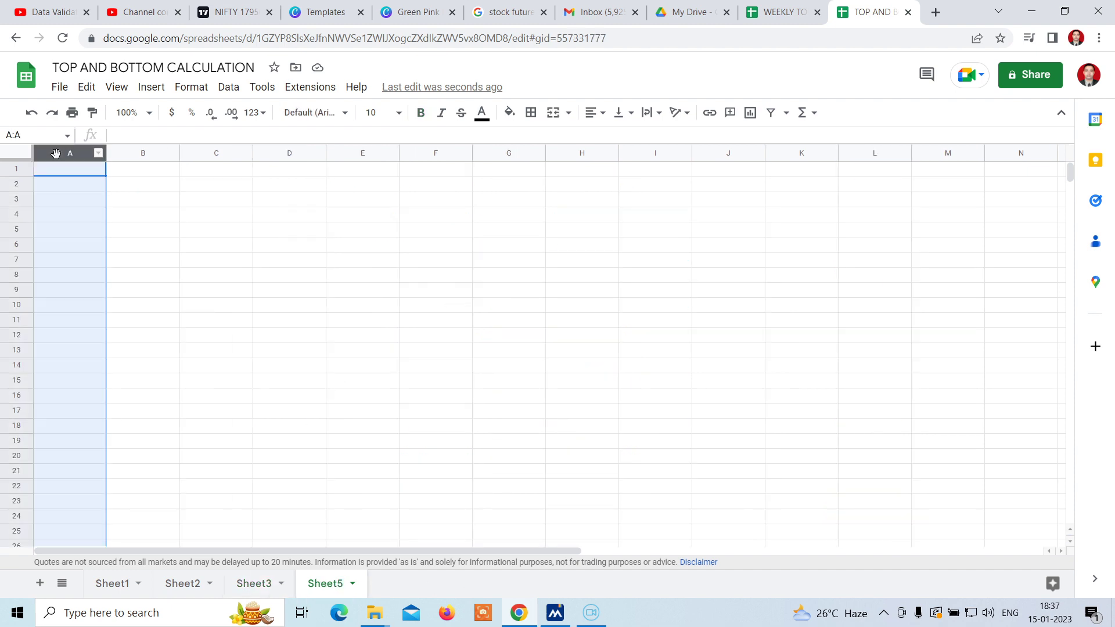
pyautogui.hotkey('ctrl', 'v')
pyautogui.click(324, 307)
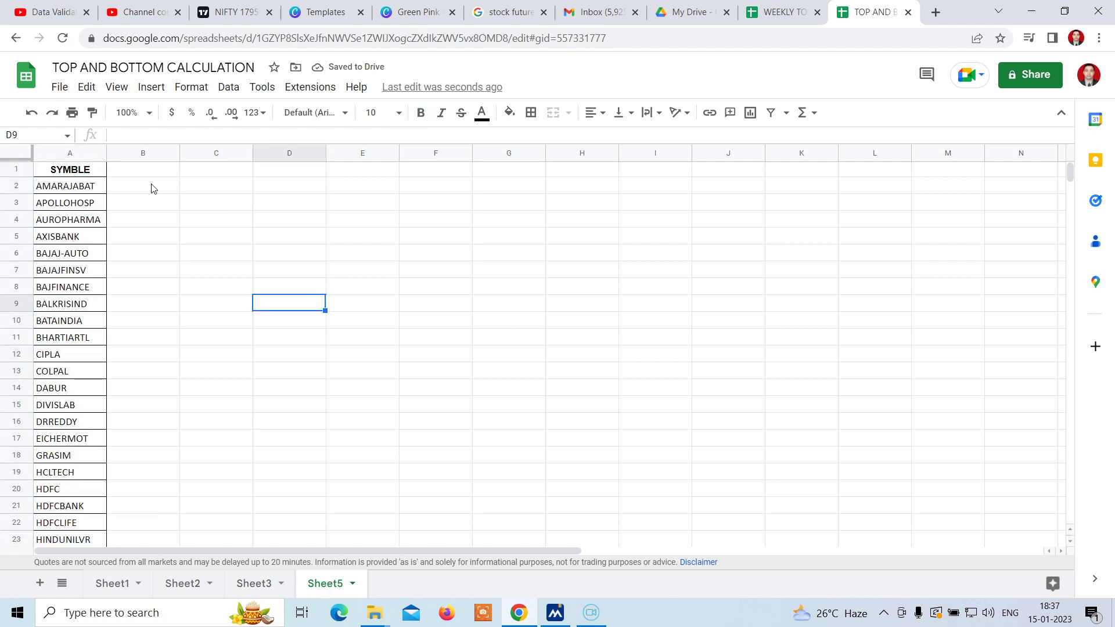
pyautogui.click(199, 194)
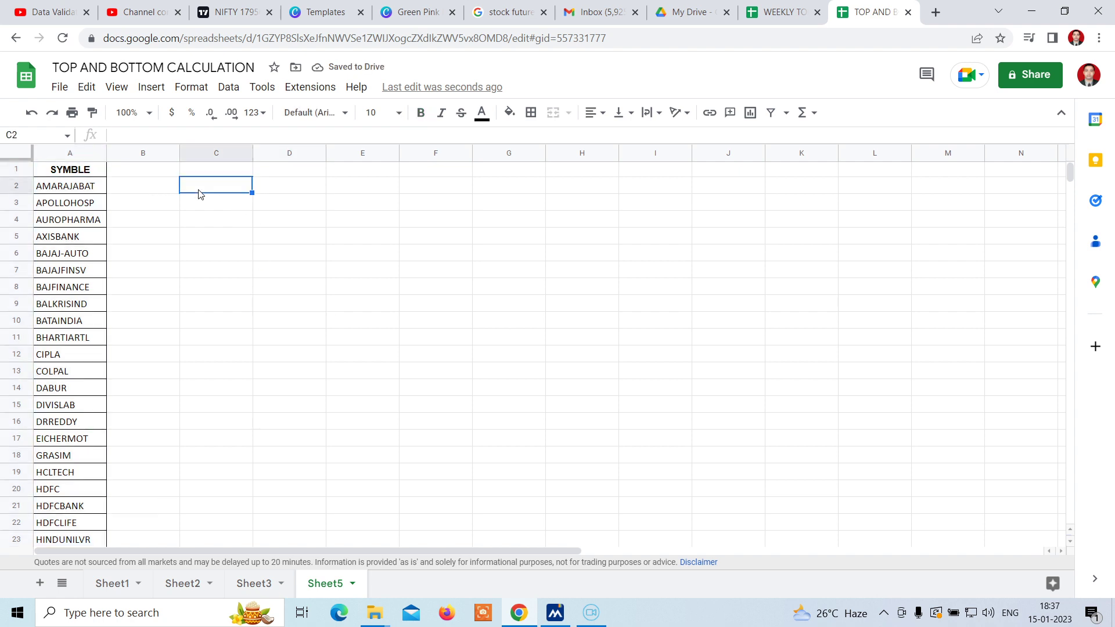
# Step: Add a data validation dropdown to C2 that draws its items from the range A2:A49
pyautogui.click(228, 88)
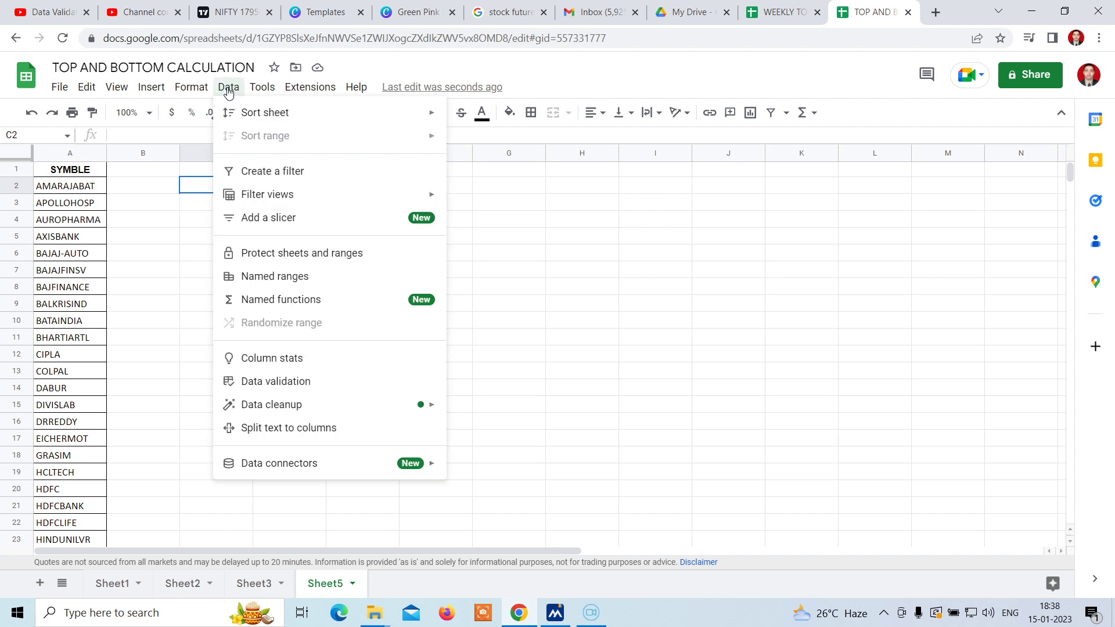
pyautogui.click(272, 384)
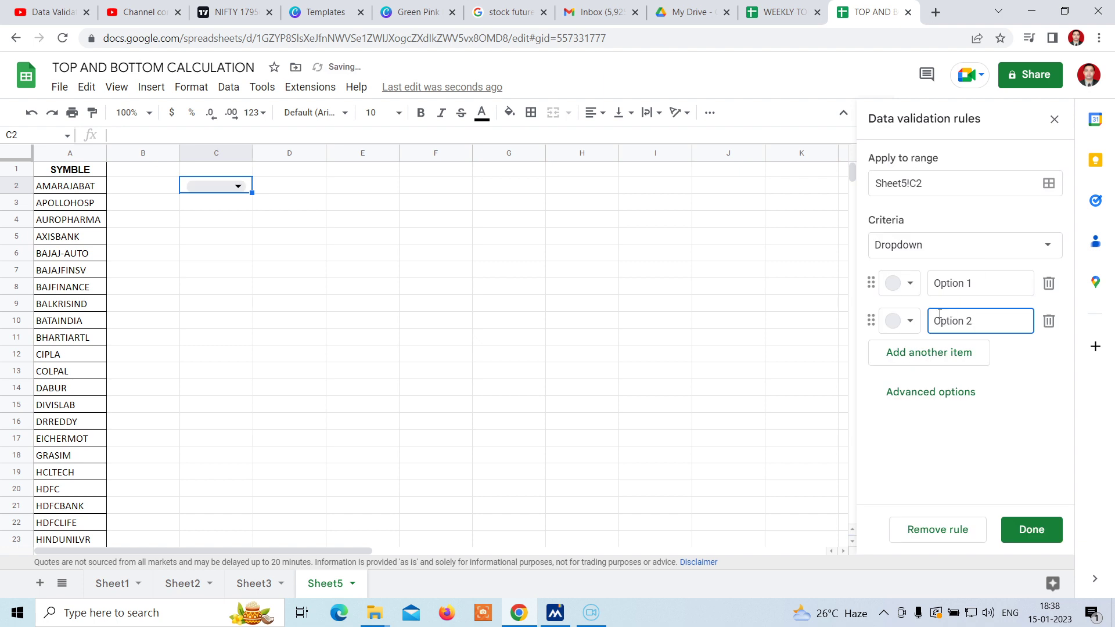
pyautogui.click(905, 246)
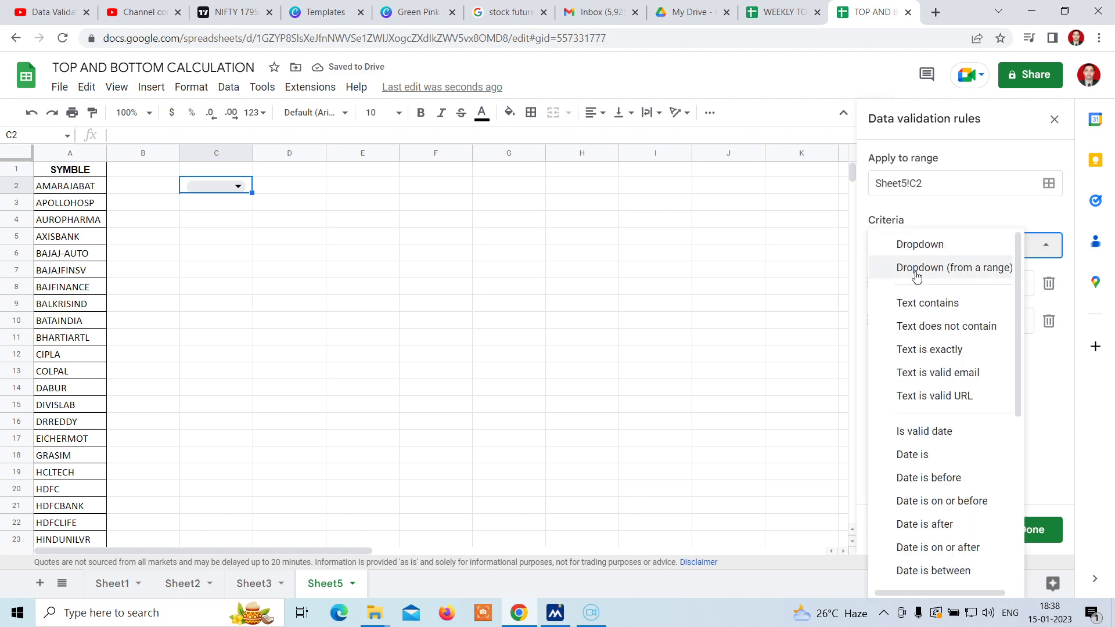
pyautogui.click(923, 268)
pyautogui.click(942, 282)
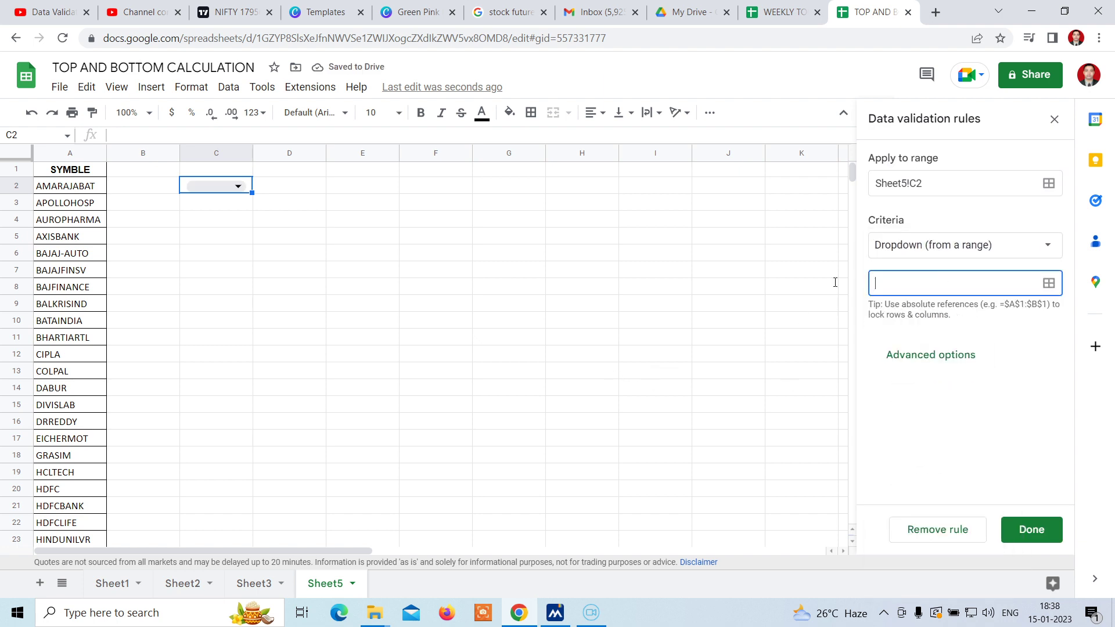
pyautogui.moveTo(58, 186)
pyautogui.mouseDown()
pyautogui.moveTo(64, 505)
pyautogui.moveTo(86, 347)
pyautogui.moveTo(82, 290)
pyautogui.mouseUp()
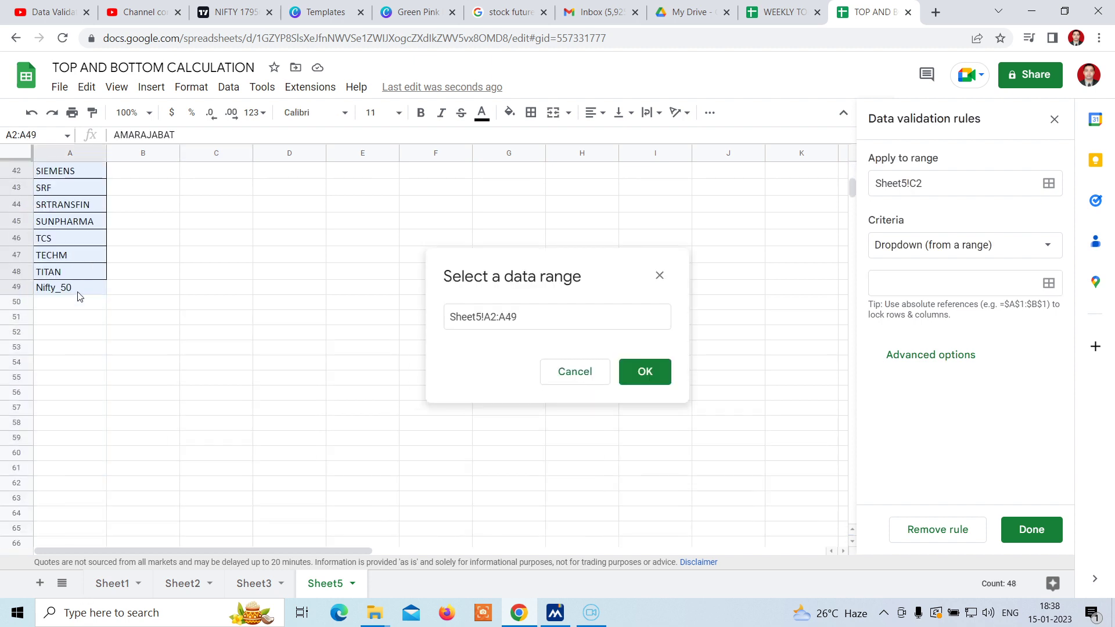
pyautogui.click(643, 377)
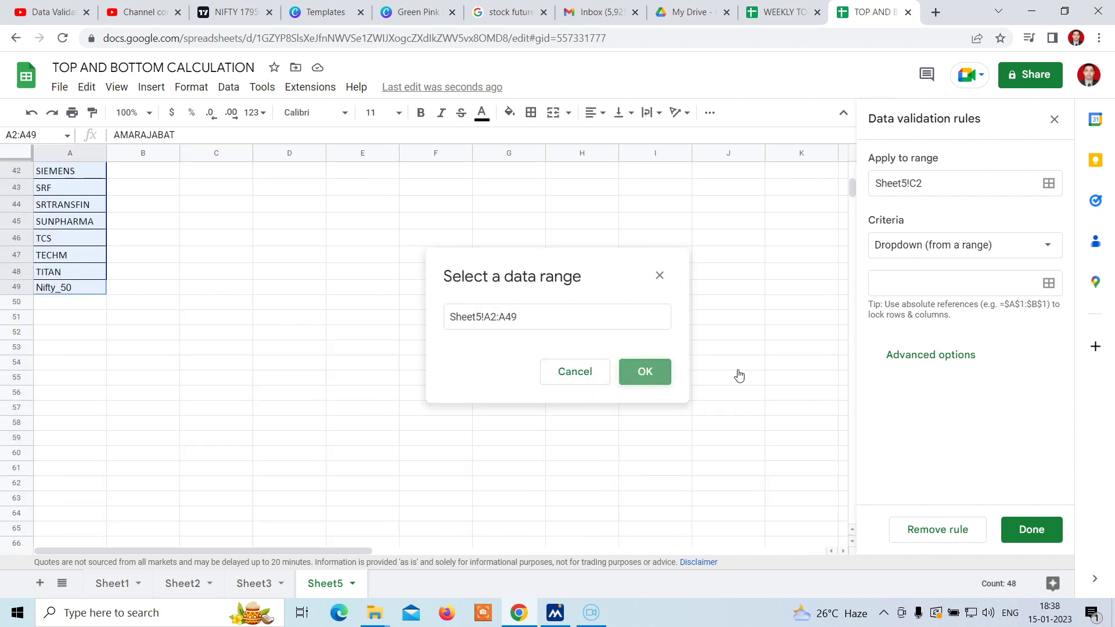
pyautogui.click(1023, 529)
pyautogui.scroll(5, 538, 267)
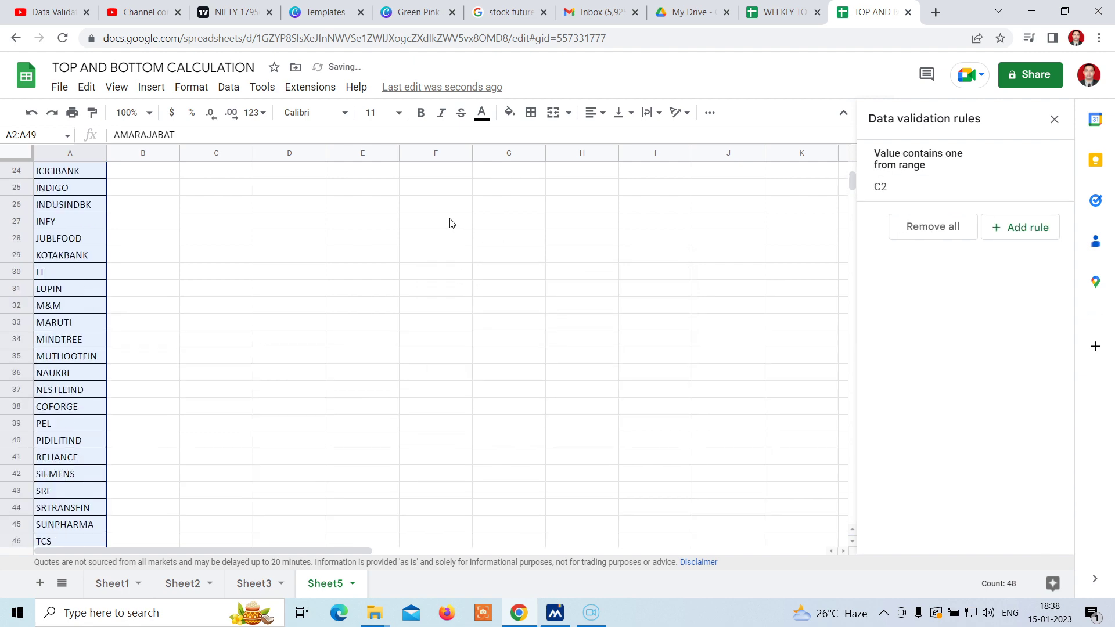
pyautogui.scroll(5, 448, 224)
pyautogui.scroll(1, 324, 212)
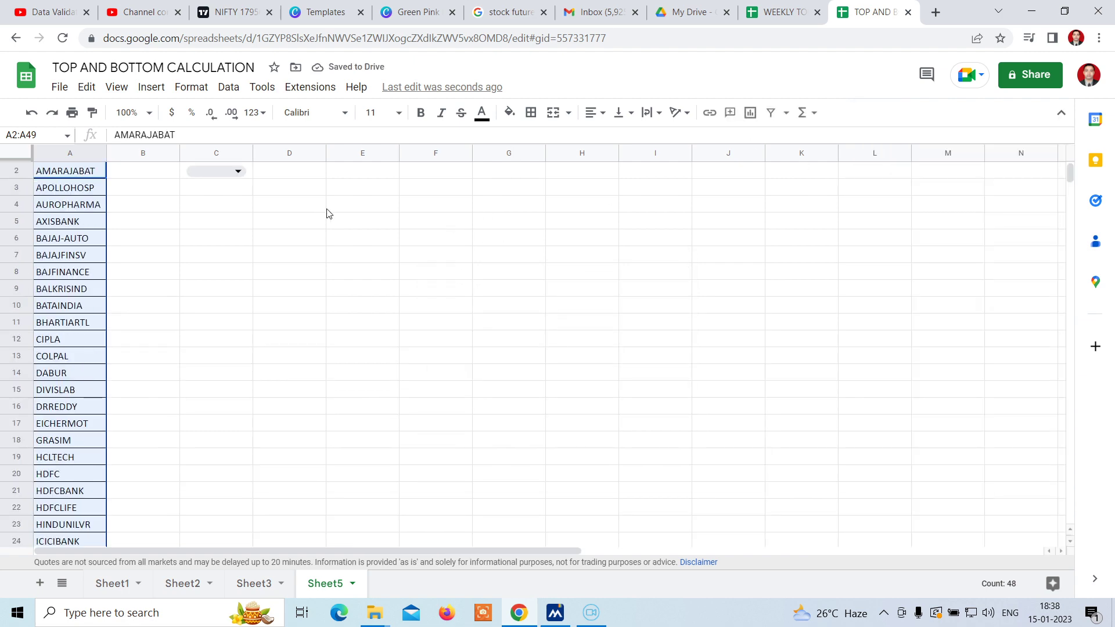
pyautogui.scroll(1, 325, 214)
# Step: Browse the C2 dropdown list to check the available stock symbols
pyautogui.click(237, 185)
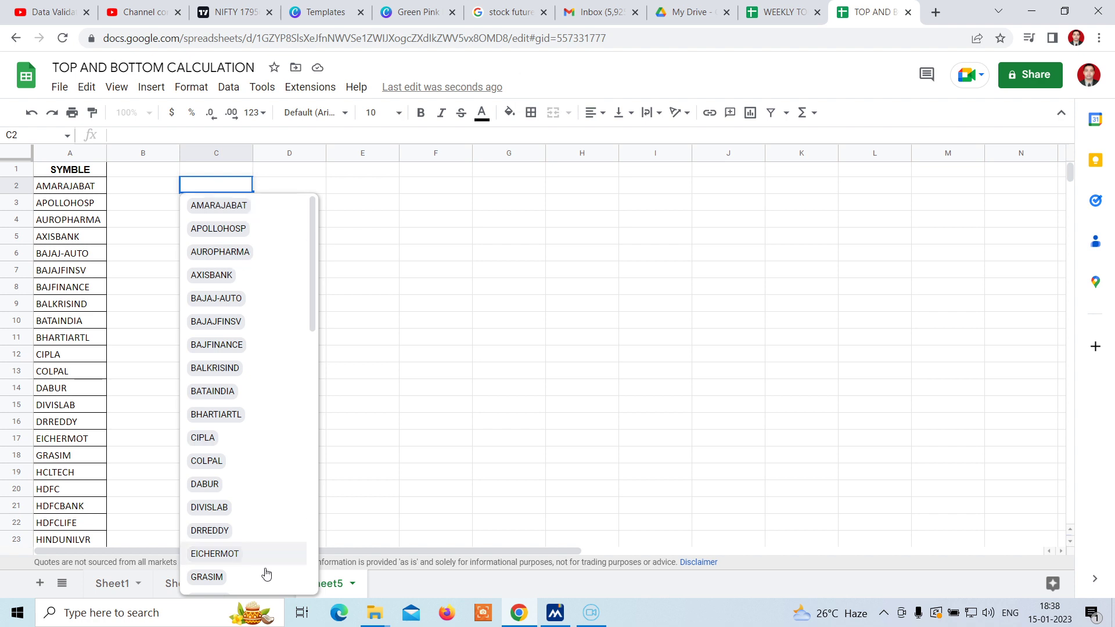
pyautogui.scroll(-8, 261, 523)
pyautogui.scroll(-5, 261, 510)
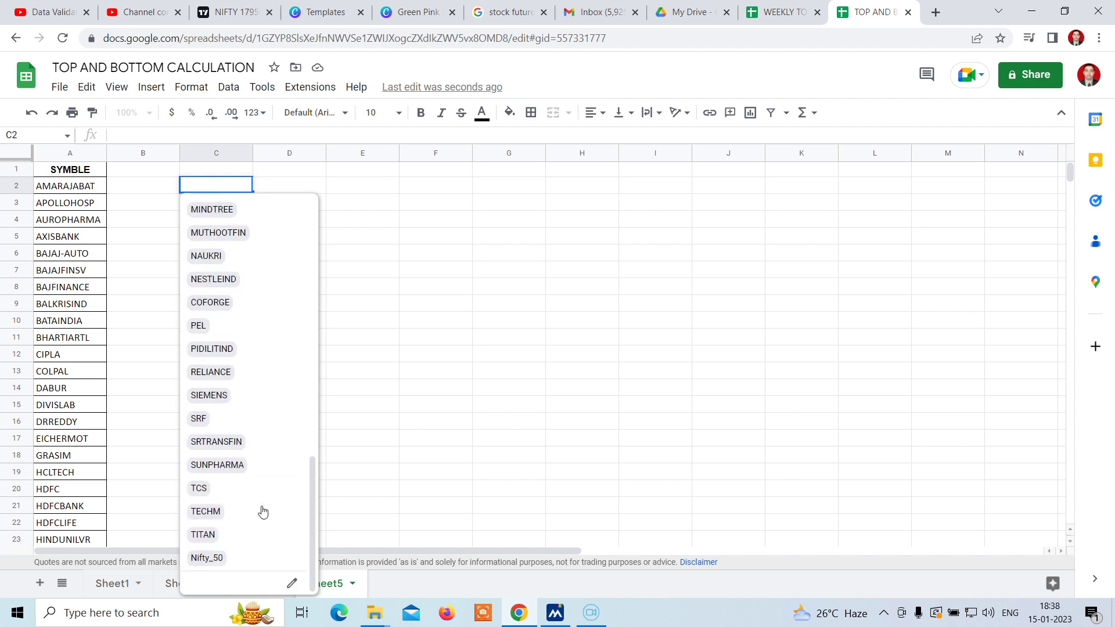
pyautogui.scroll(10, 261, 511)
pyautogui.scroll(5, 261, 510)
pyautogui.click(511, 407)
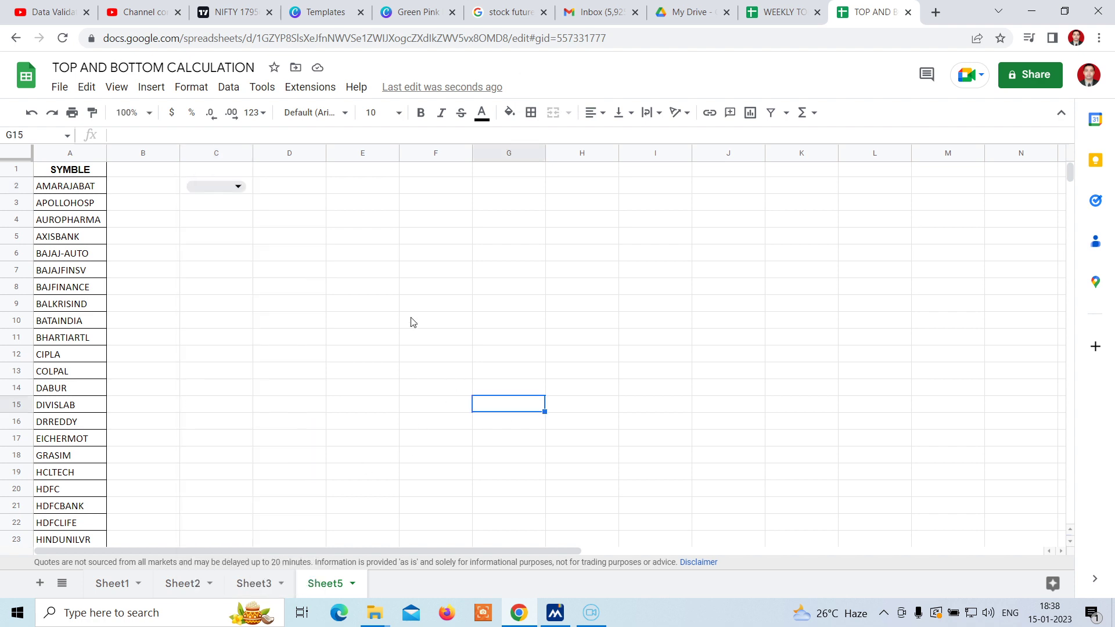
# Step: Set C2 to AMARAJABAT, after trying APOLLOHOSP, and widen column C to fit it
pyautogui.click(238, 185)
pyautogui.click(217, 228)
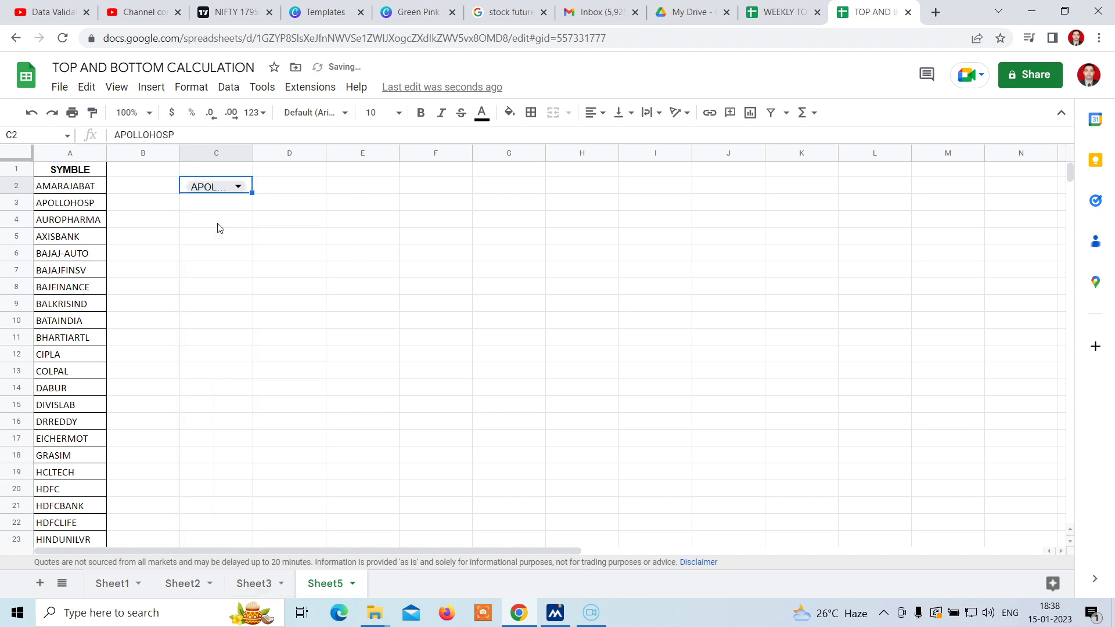
pyautogui.click(238, 186)
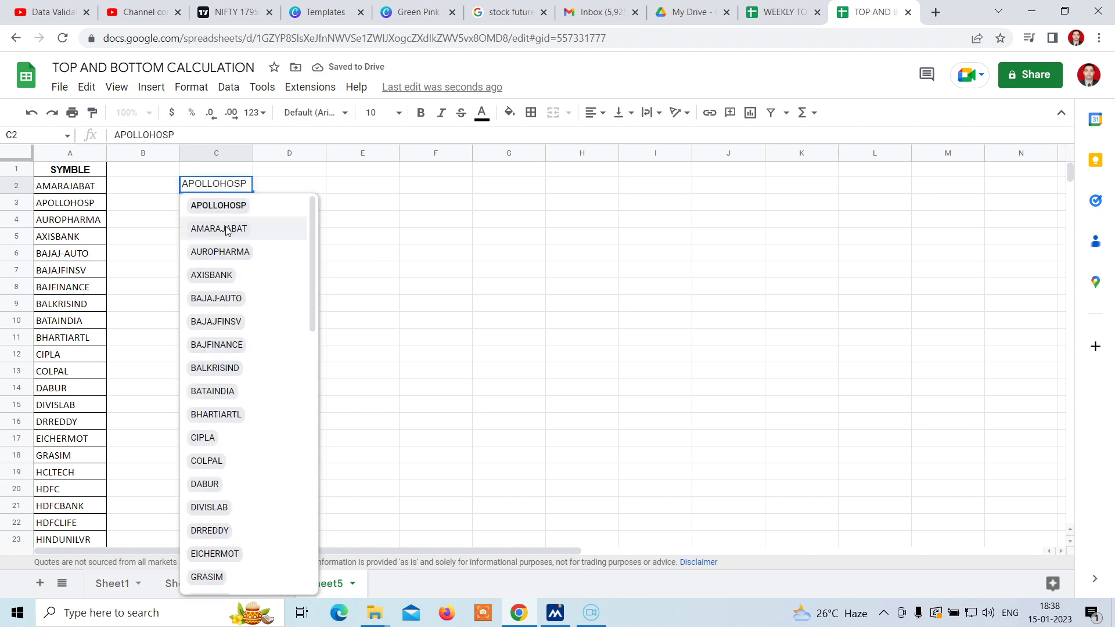
pyautogui.click(227, 232)
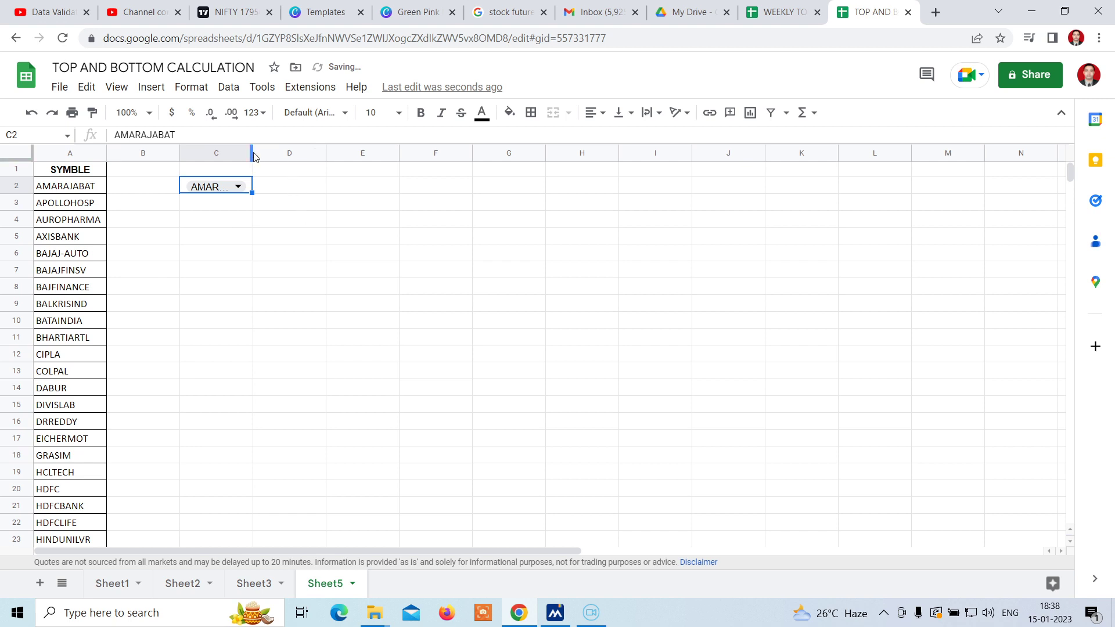
pyautogui.moveTo(260, 153); pyautogui.dragTo(280, 154)
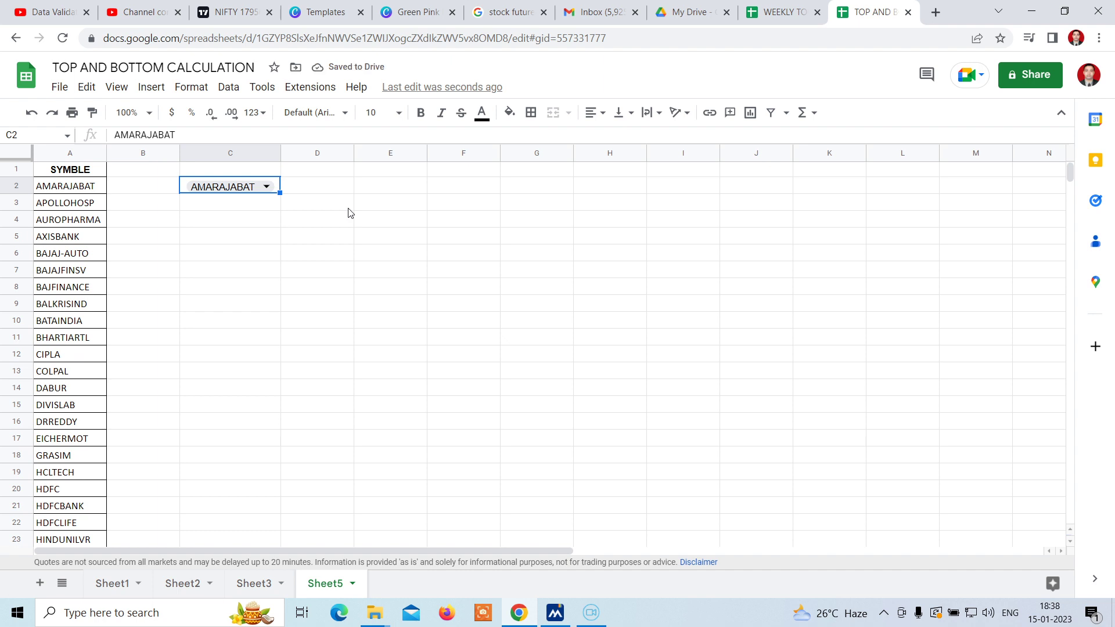
# Step: Enter the heading STOCKS in cell C1
pyautogui.click(245, 173)
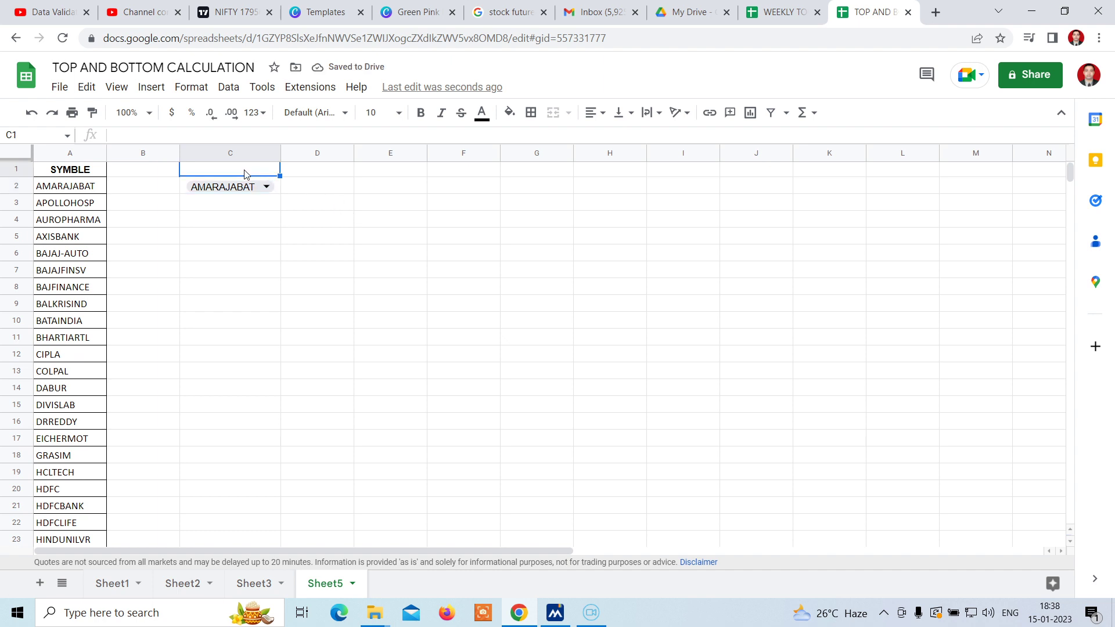
pyautogui.write('st')
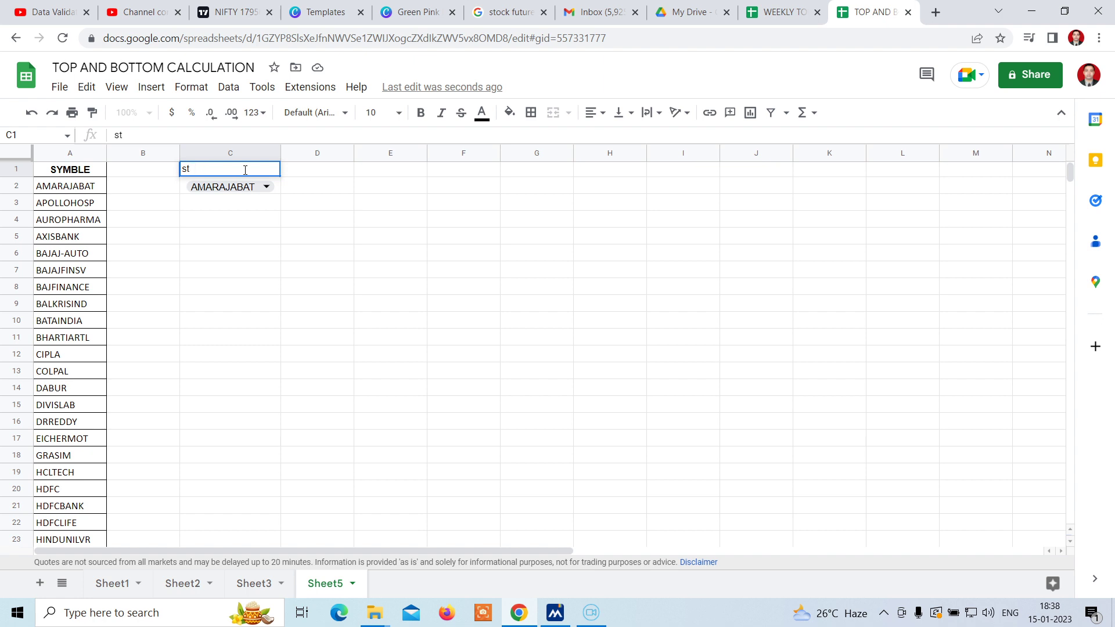
pyautogui.write('STOC')
pyautogui.write('KS')
pyautogui.click(390, 220)
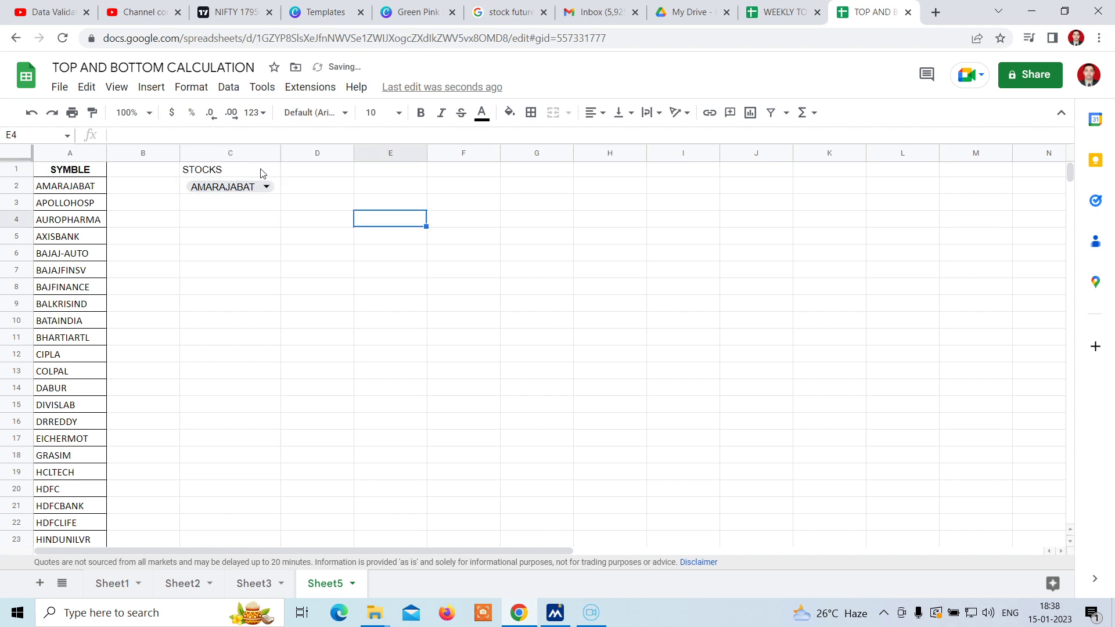
# Step: Give C1 an orange fill with centred text, and widen column D
pyautogui.click(230, 169)
pyautogui.click(509, 112)
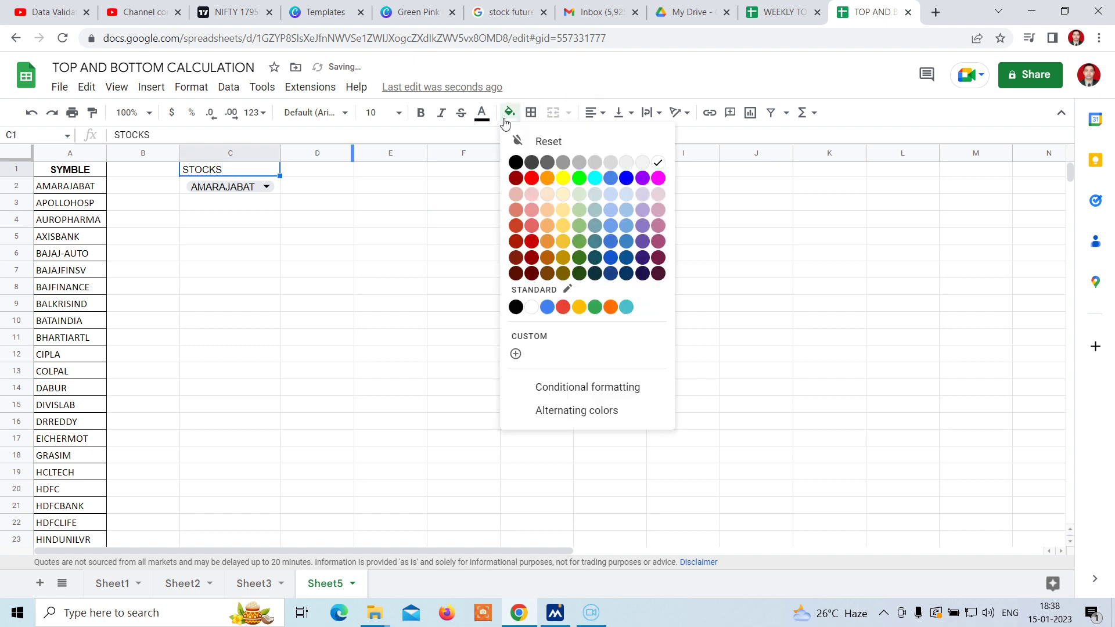
pyautogui.click(546, 178)
pyautogui.click(604, 118)
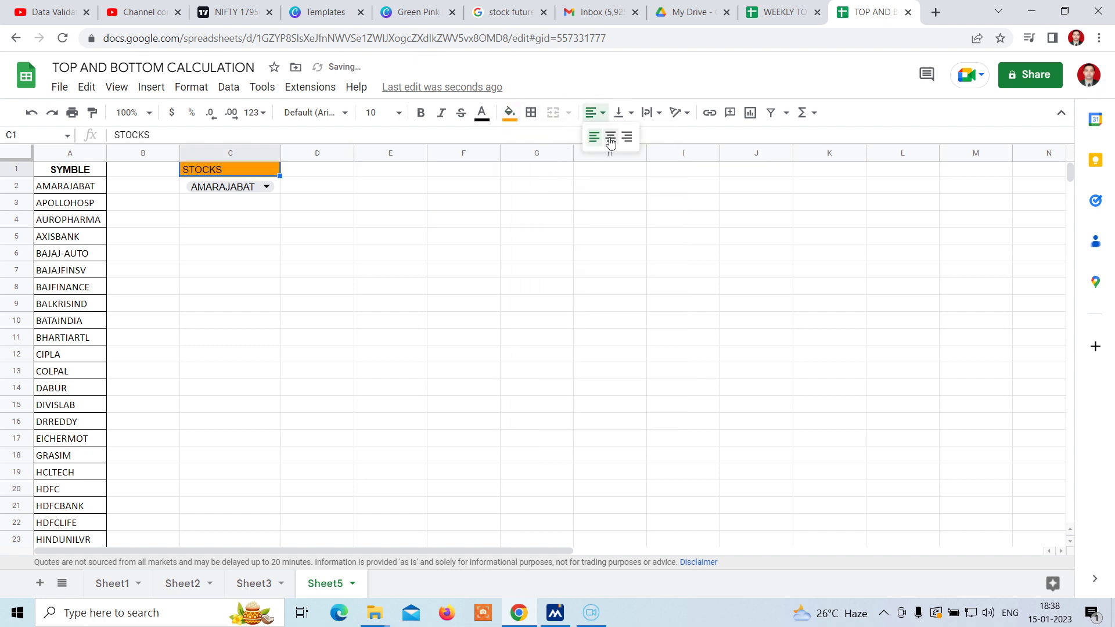
pyautogui.click(604, 137)
pyautogui.click(441, 270)
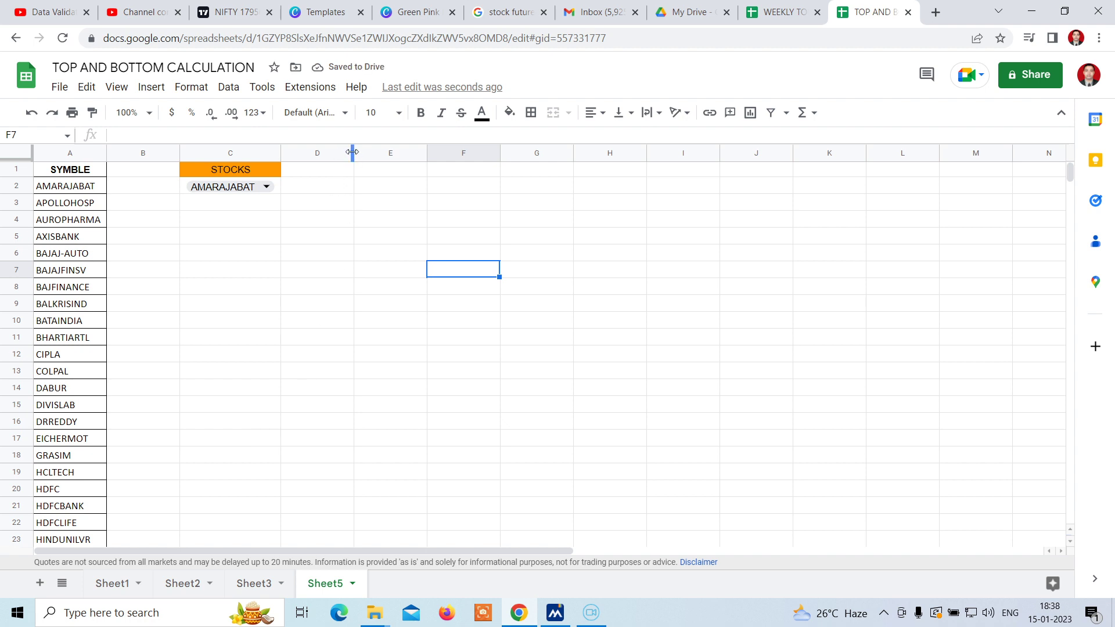
pyautogui.moveTo(353, 152); pyautogui.dragTo(377, 152)
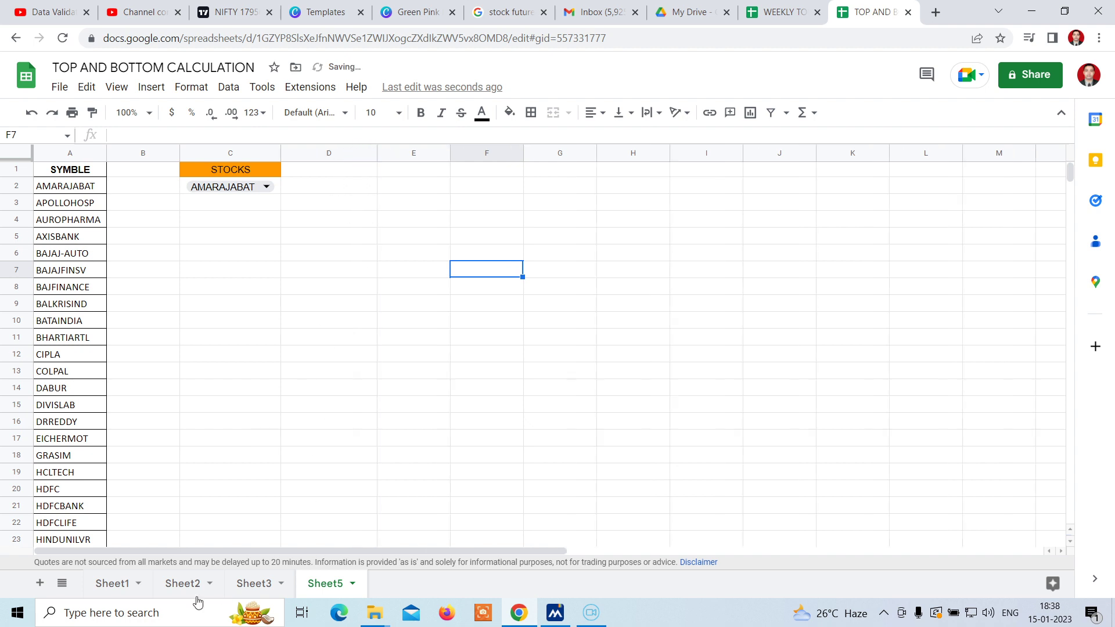
# Step: Select the full weekly KOTAKBANK GOOGLEFINANCE formula from Sheet1's B3 for copying
pyautogui.click(116, 584)
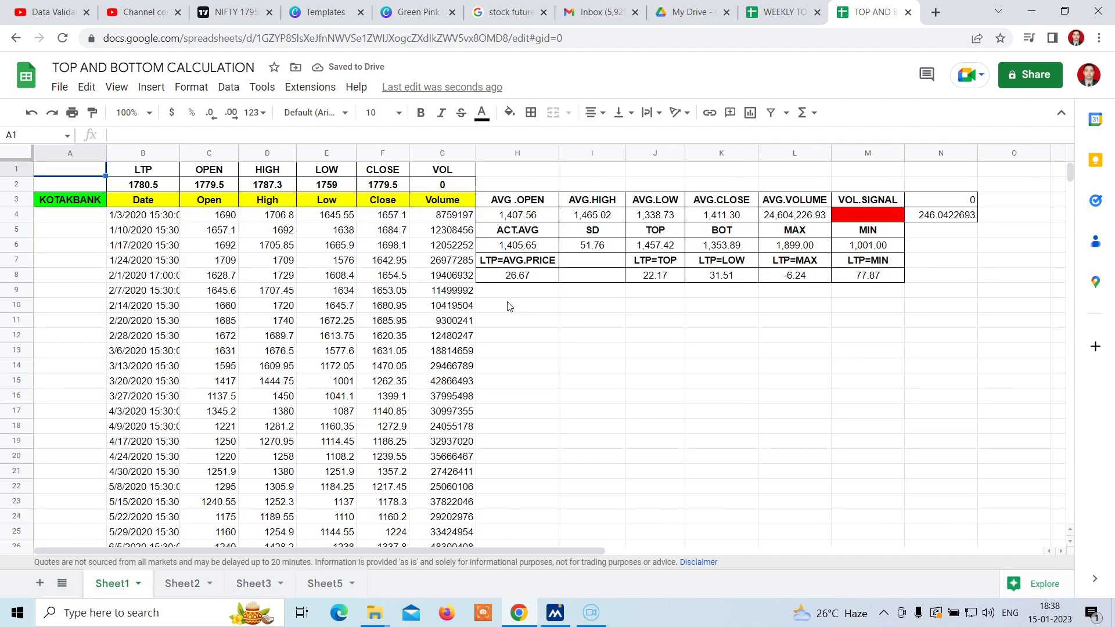
pyautogui.click(154, 201)
pyautogui.tripleClick(115, 133)
pyautogui.hotkey('ctrl', 'c')
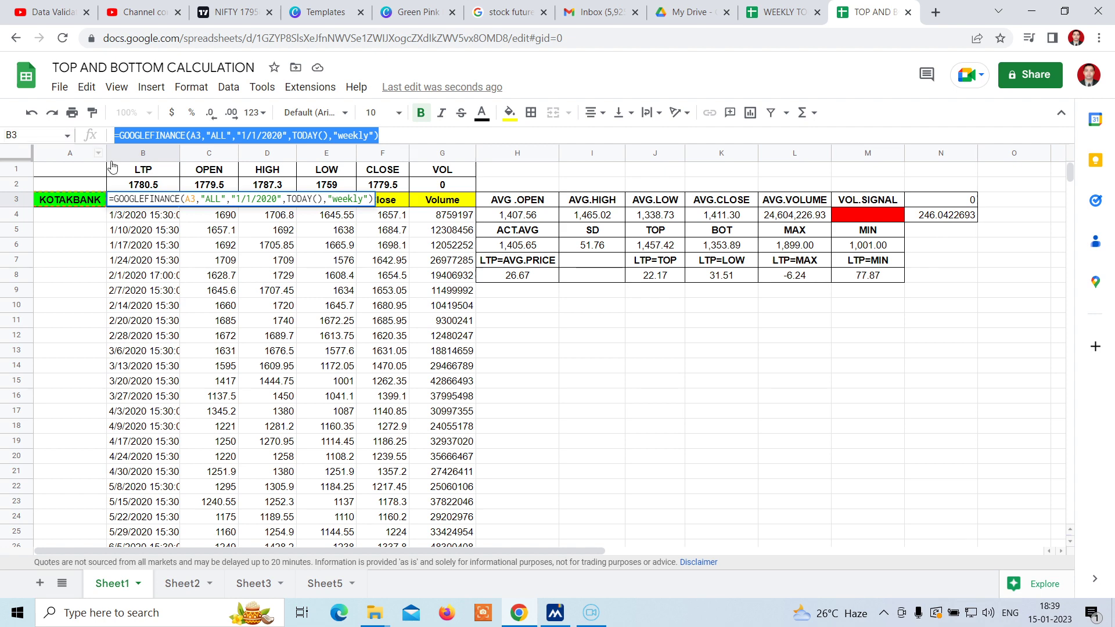
# Step: Paste the formula into Sheet5 D2, changing the interval to DAILY and the stock to C2
pyautogui.click(328, 583)
pyautogui.click(331, 187)
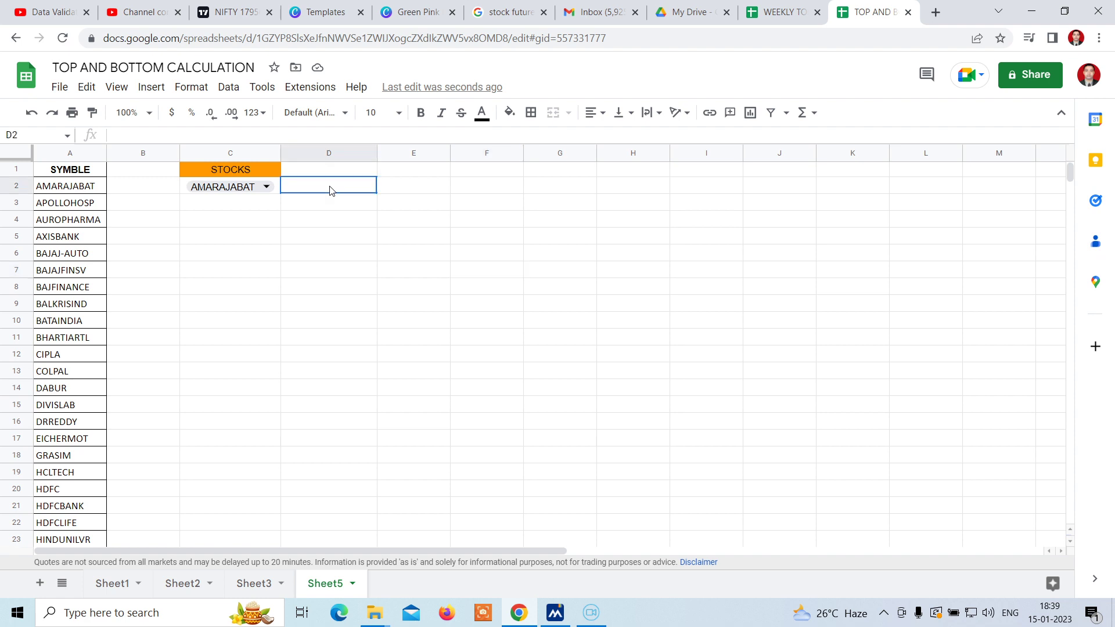
pyautogui.hotkey('ctrl', 'v')
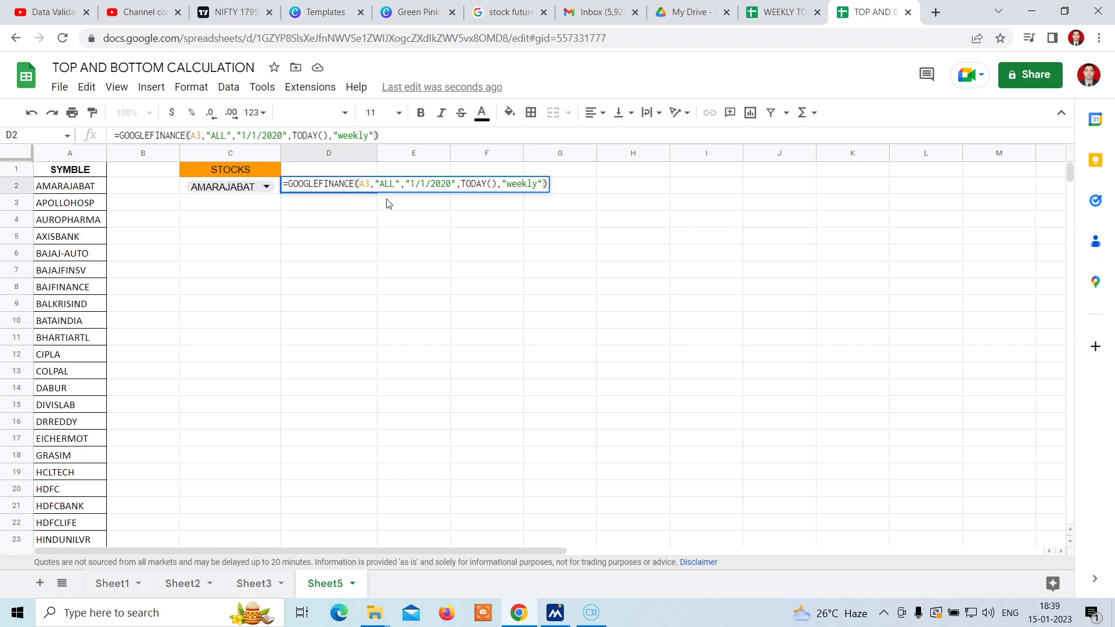
pyautogui.moveTo(507, 182); pyautogui.dragTo(535, 184)
pyautogui.write('DA')
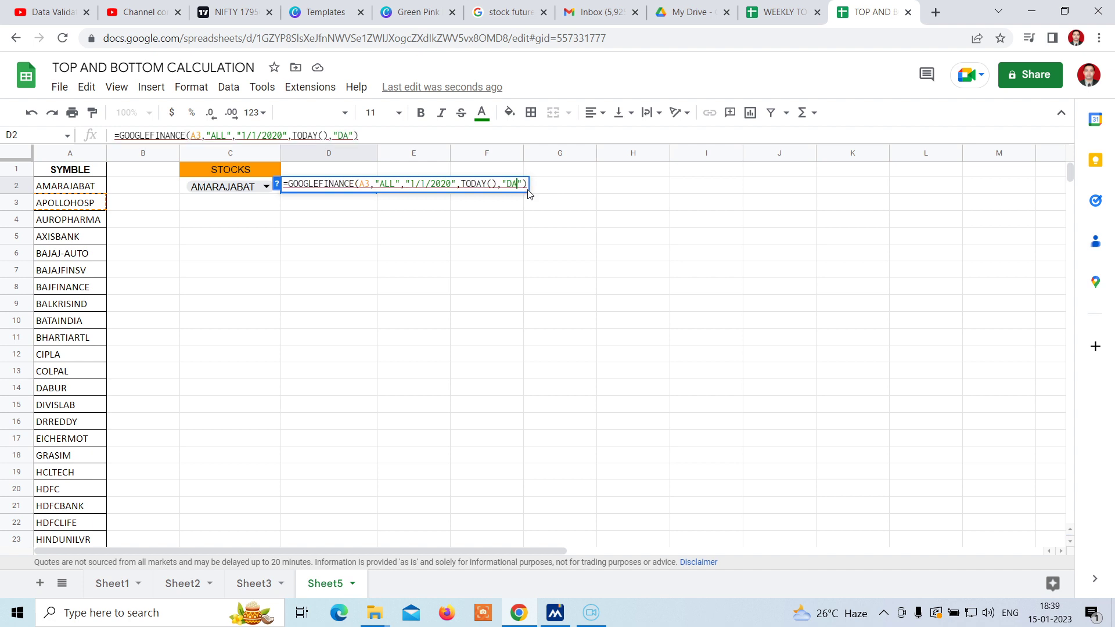
pyautogui.write('ILY')
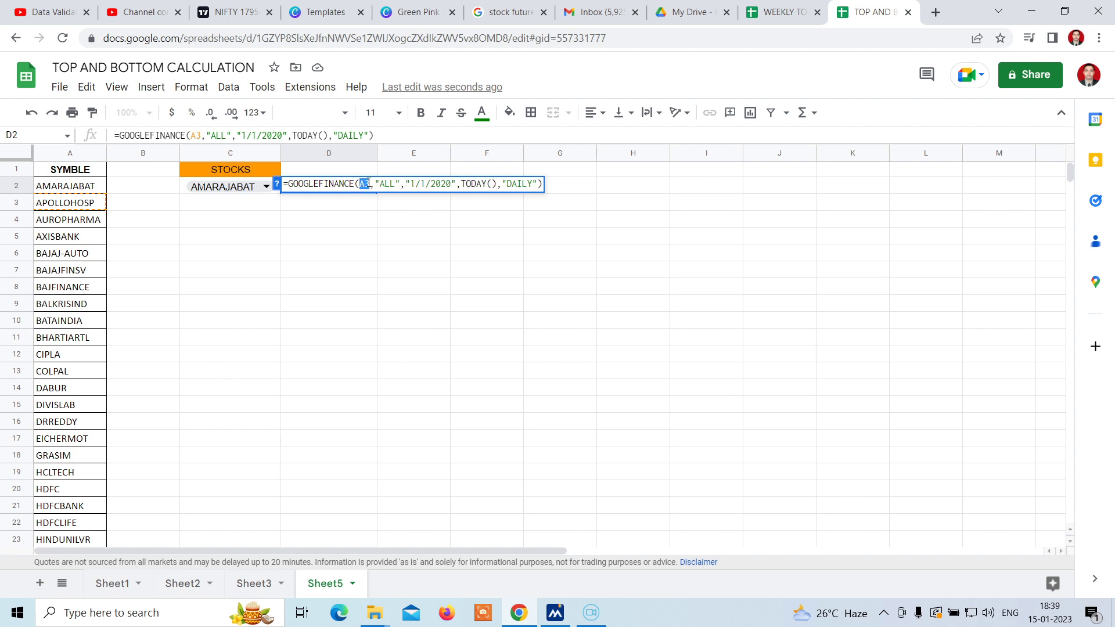
pyautogui.click(215, 187)
pyautogui.press('Return')
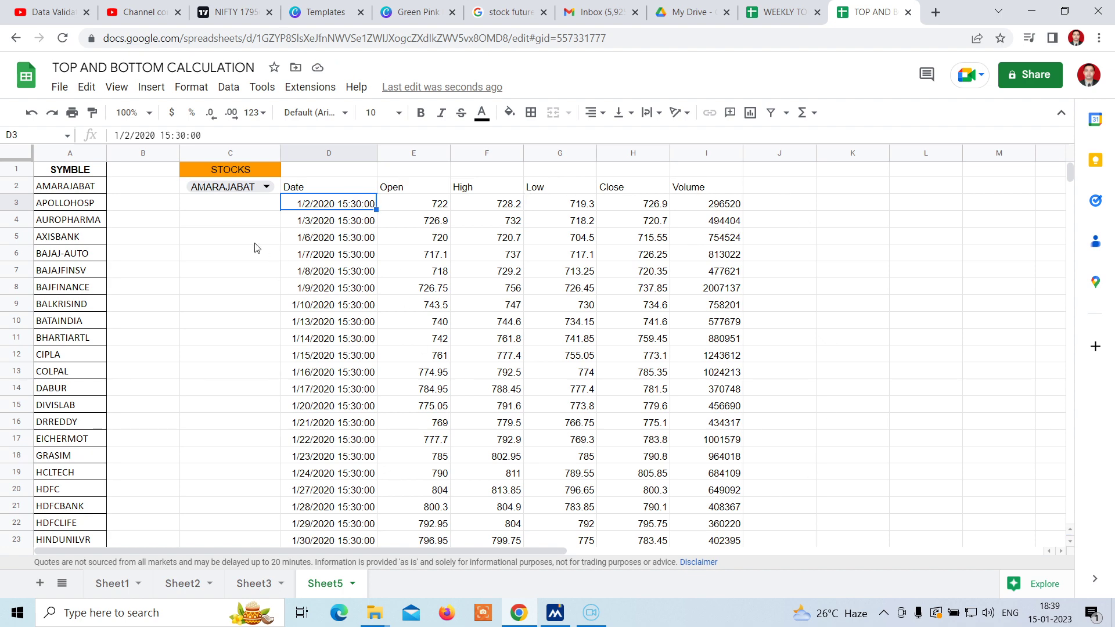
# Step: Switch the C2 stock to BAJAJ-AUTO, then to AXISBANK
pyautogui.click(265, 186)
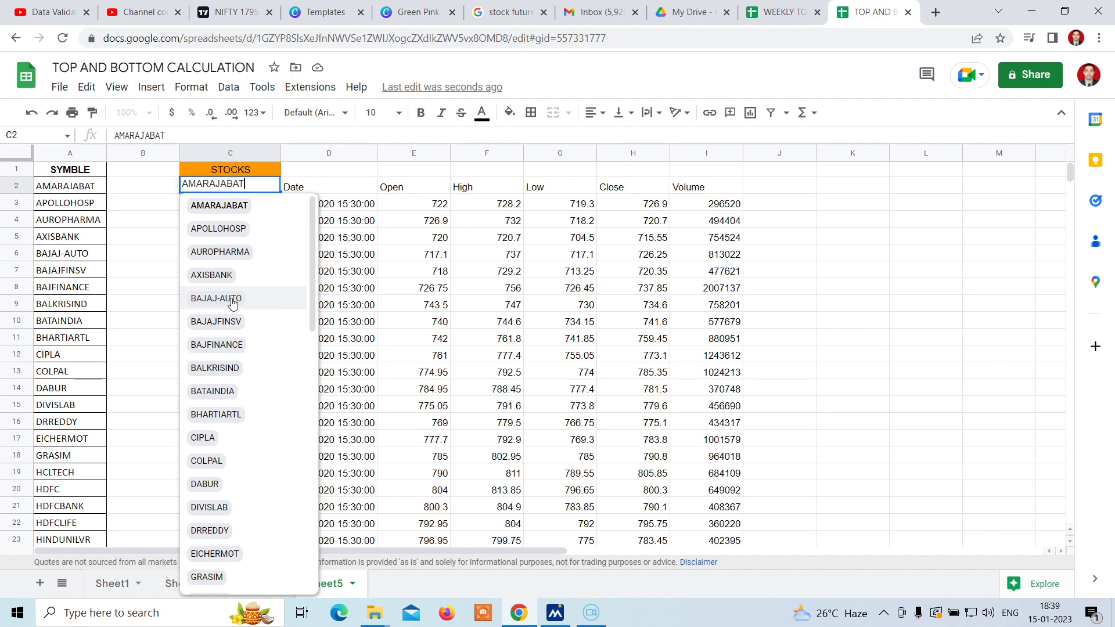
pyautogui.click(232, 302)
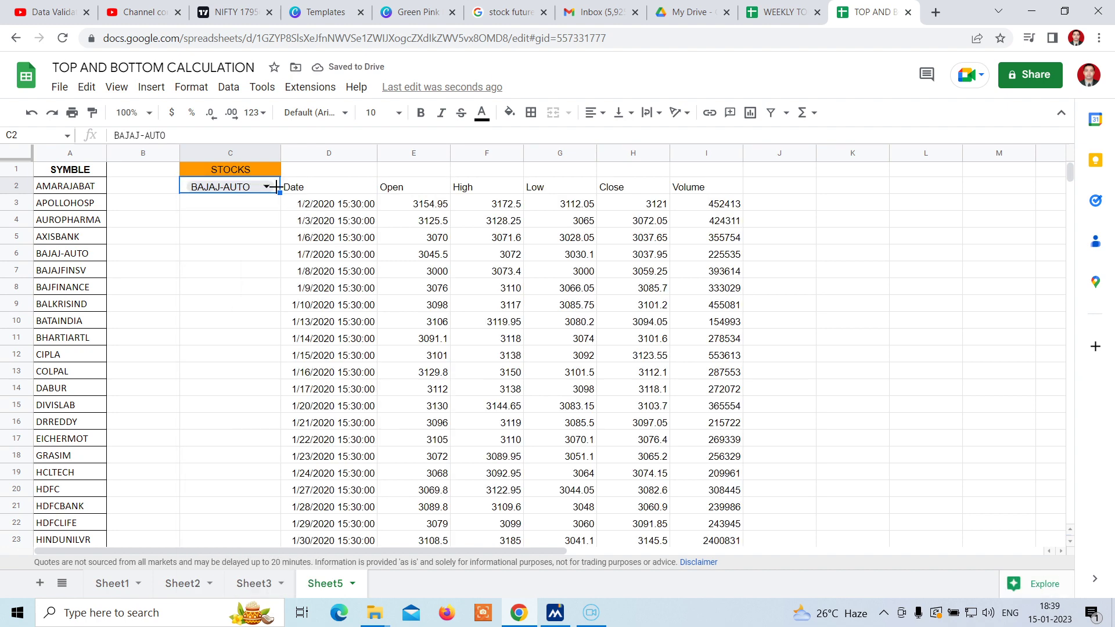
pyautogui.click(271, 187)
pyautogui.click(212, 299)
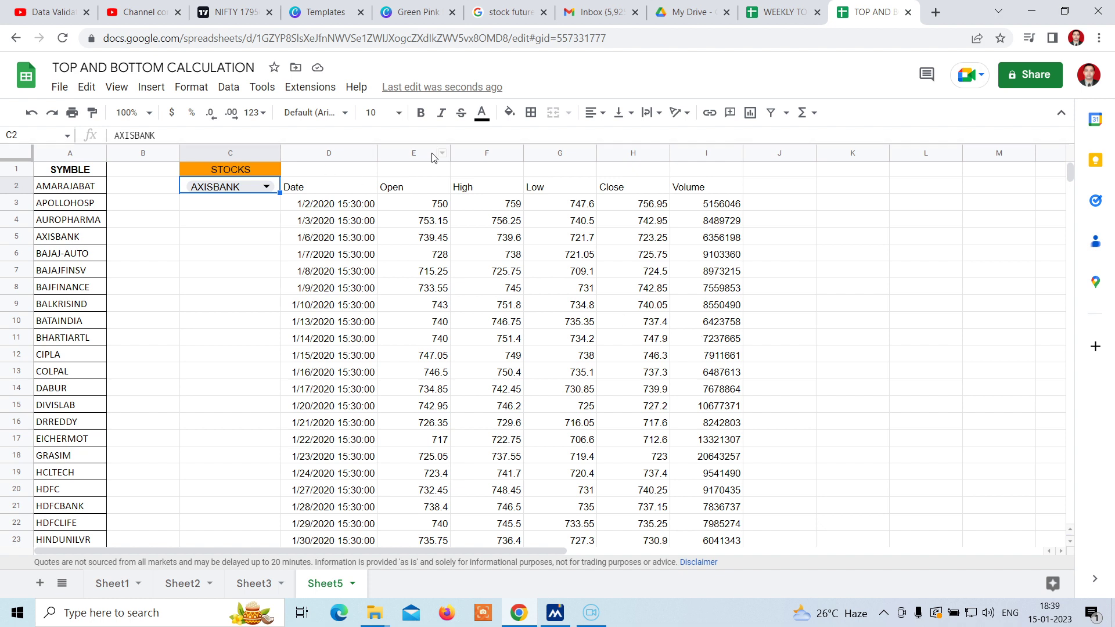
# Step: Narrow the Open, High, Low, Close and Volume columns (E–I)
pyautogui.moveTo(450, 154); pyautogui.dragTo(433, 155)
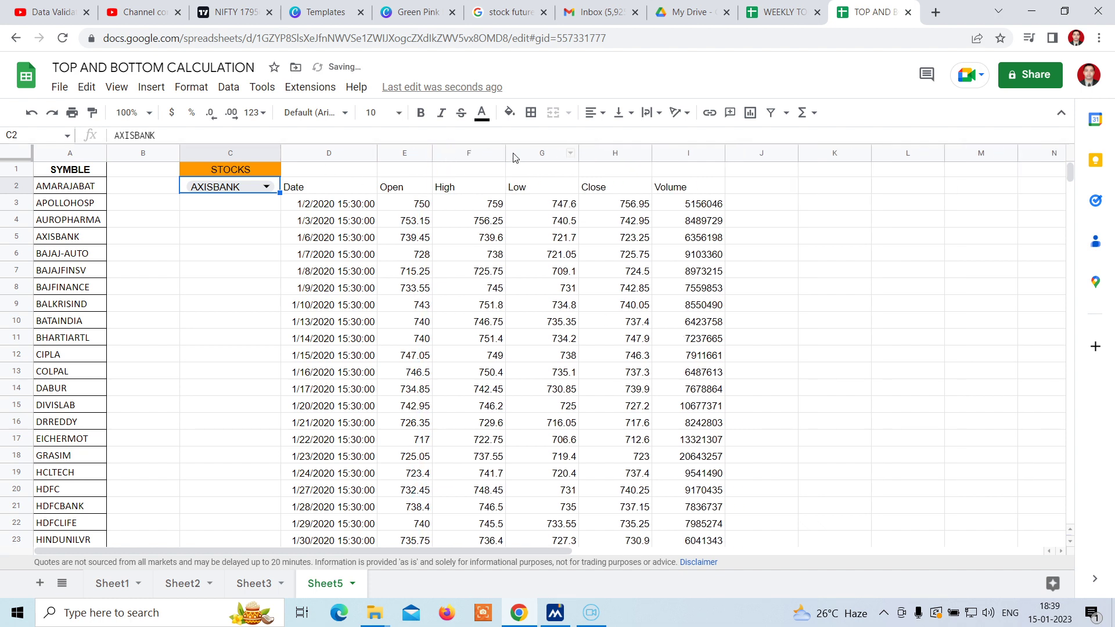
pyautogui.moveTo(505, 155); pyautogui.dragTo(488, 155)
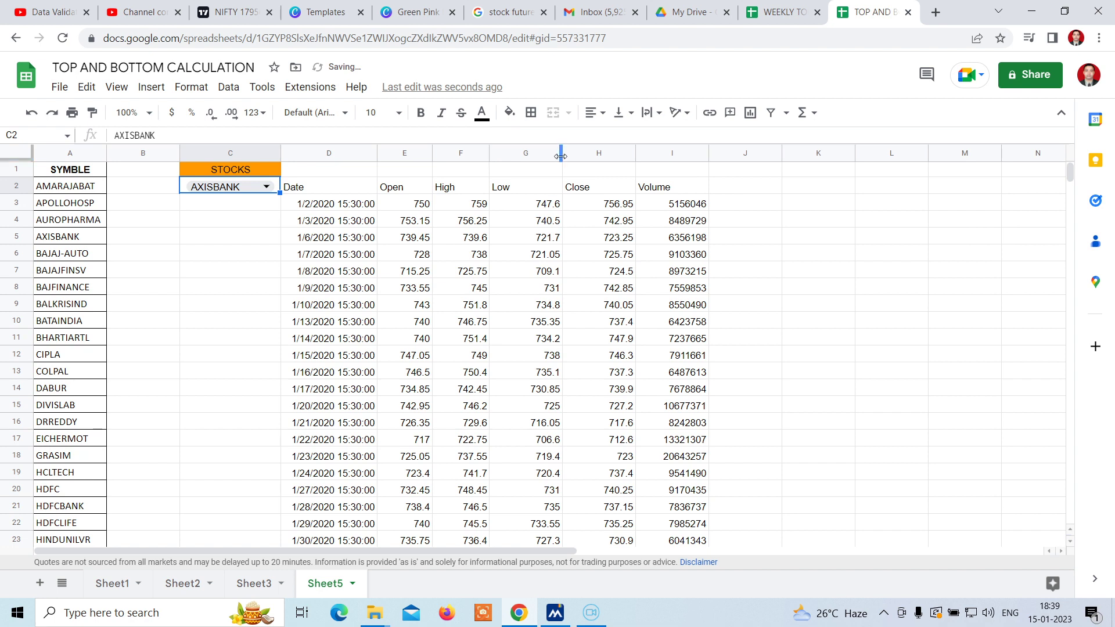
pyautogui.moveTo(562, 156); pyautogui.dragTo(544, 155)
pyautogui.moveTo(616, 154); pyautogui.dragTo(595, 155)
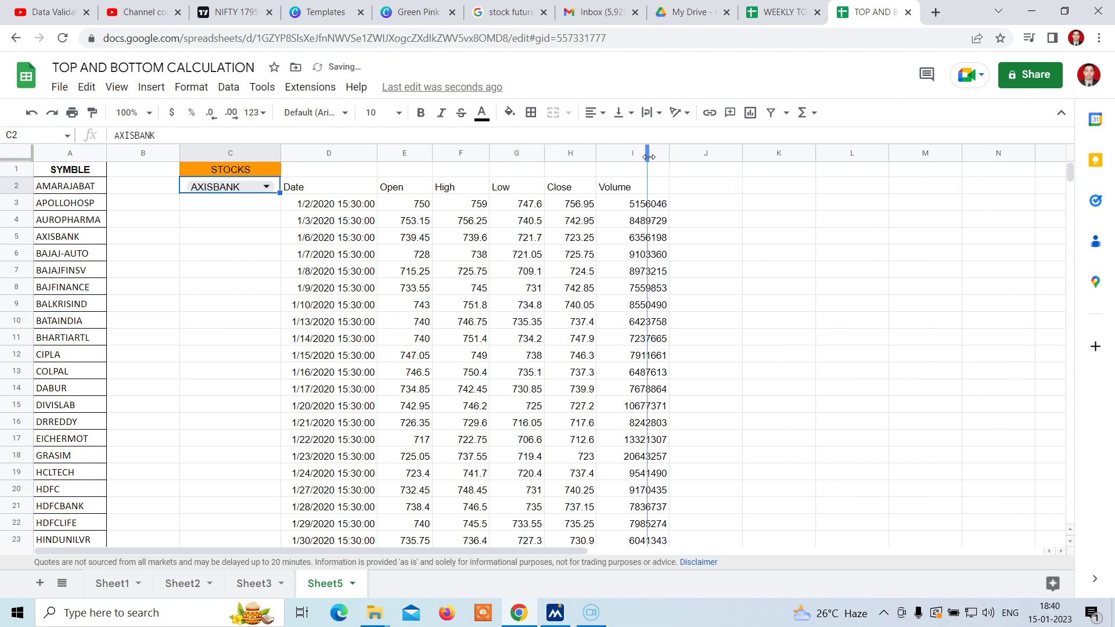
pyautogui.moveTo(668, 154); pyautogui.dragTo(650, 154)
# Step: Put the header SD in cell J2
pyautogui.click(684, 187)
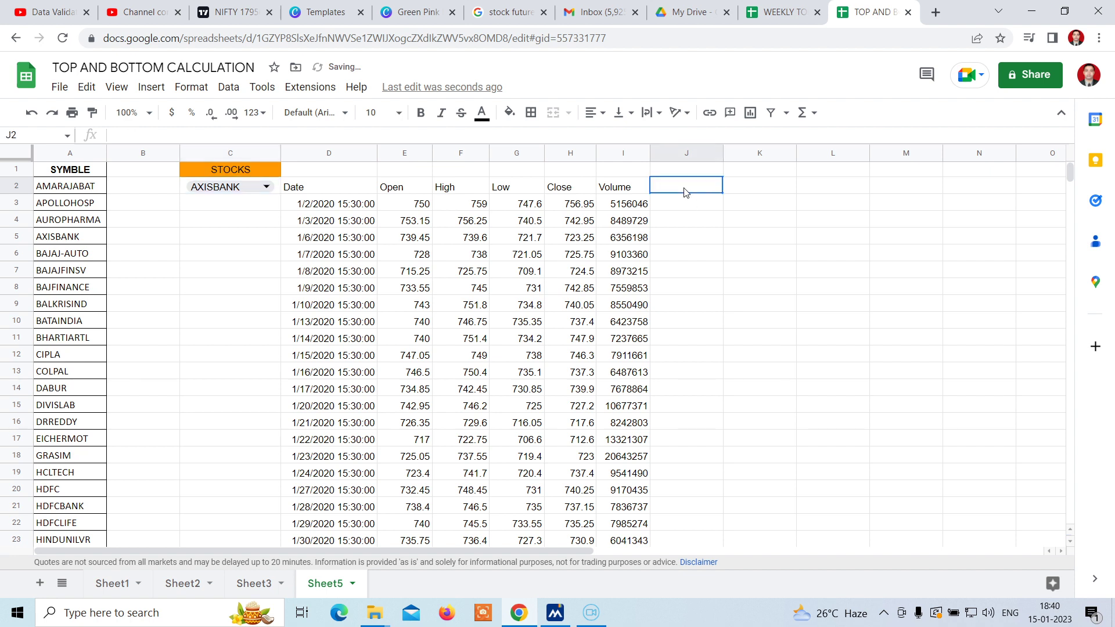
pyautogui.write('SD')
pyautogui.press('Return')
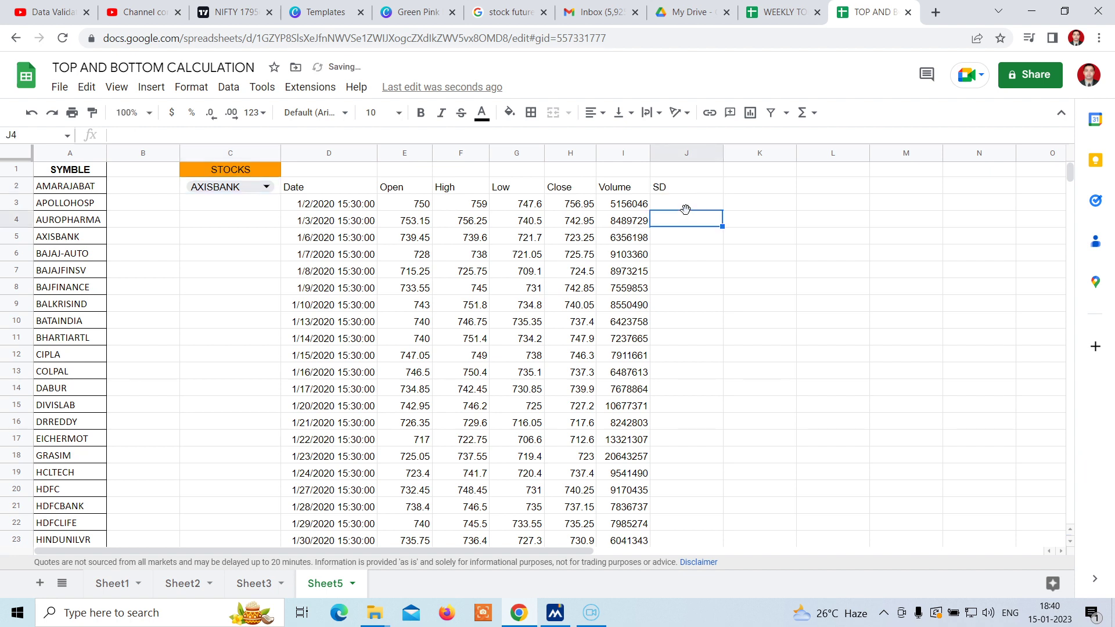
# Step: Enter =STDEV(H3:H23) in J3 and autofill it down the SD column
pyautogui.write('=')
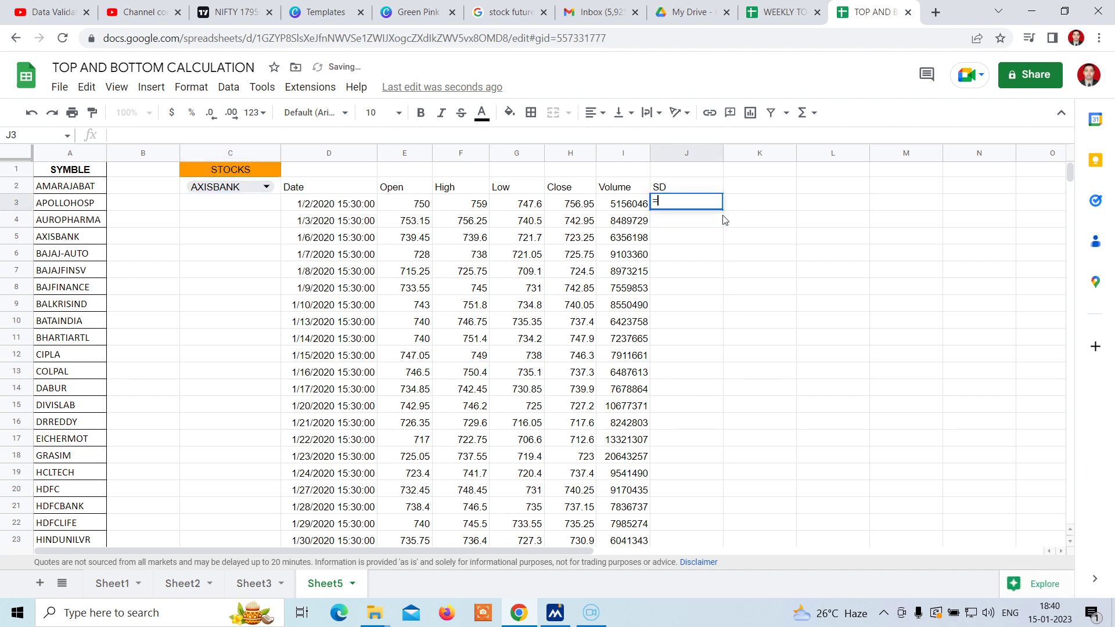
pyautogui.write('ST')
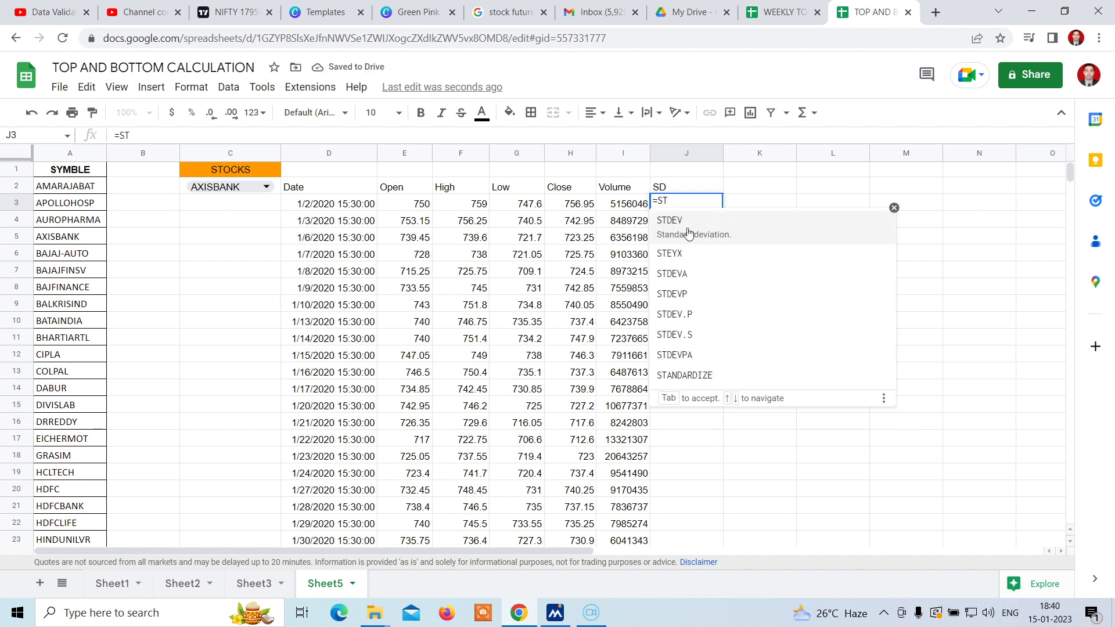
pyautogui.click(688, 232)
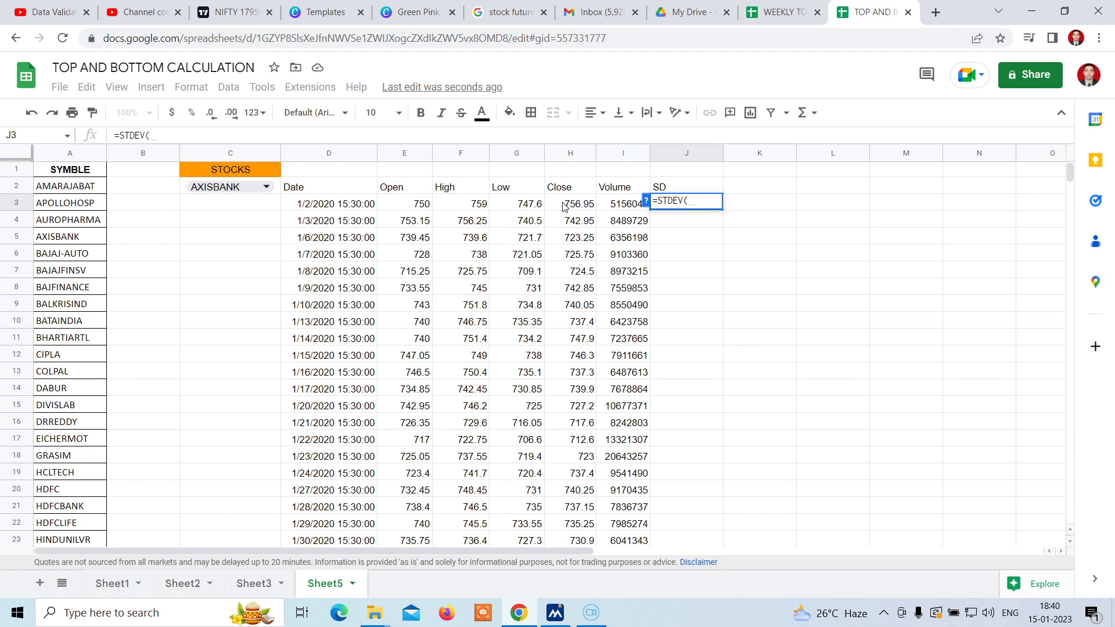
pyautogui.moveTo(566, 204); pyautogui.dragTo(582, 514)
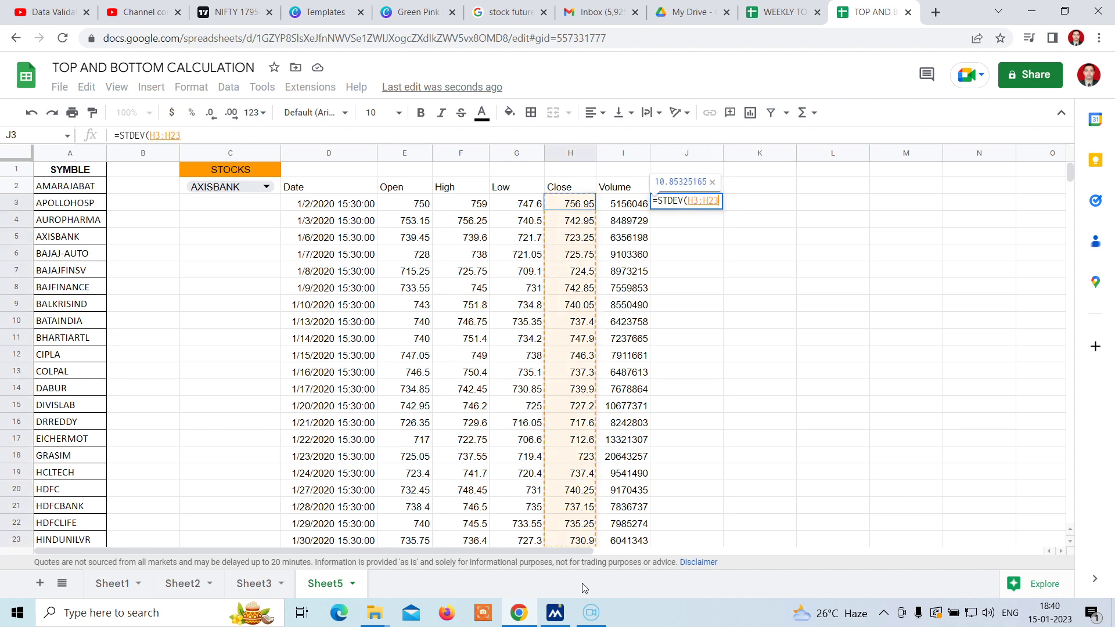
pyautogui.moveTo(582, 514); pyautogui.dragTo(583, 392)
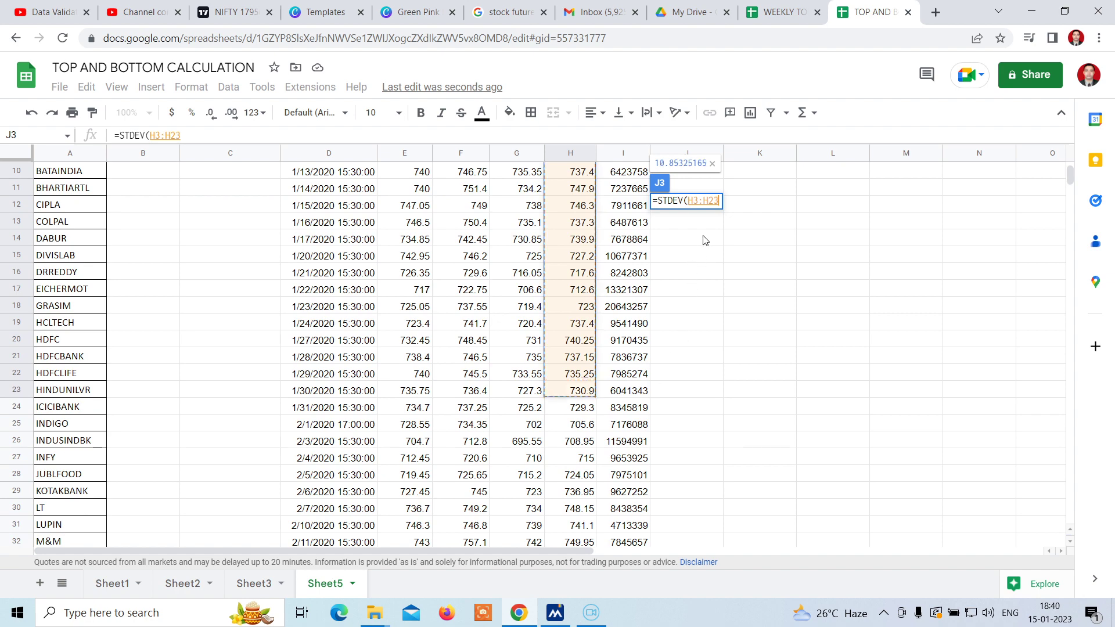
pyautogui.write(')')
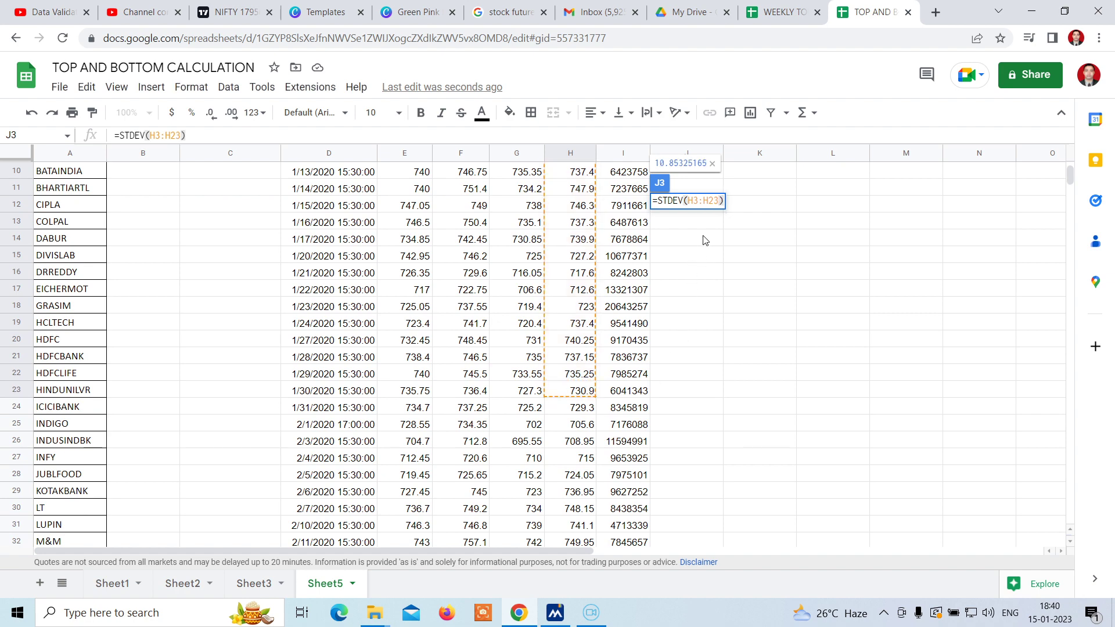
pyautogui.press('Return')
pyautogui.click(747, 270)
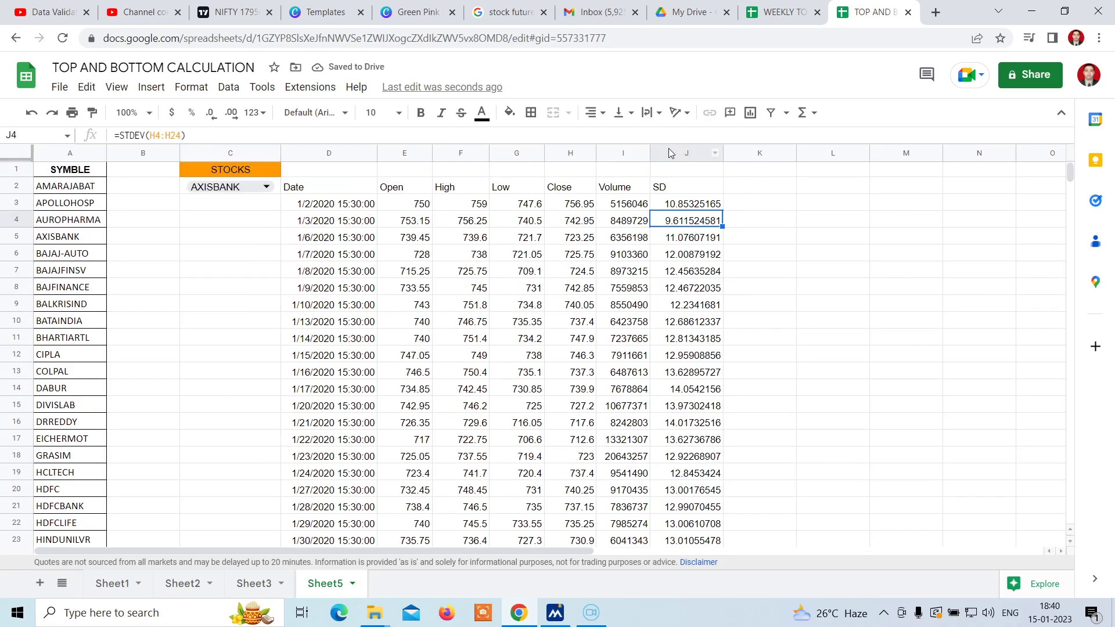
# Step: Reduce the SD column values in J to two decimal places
pyautogui.click(670, 153)
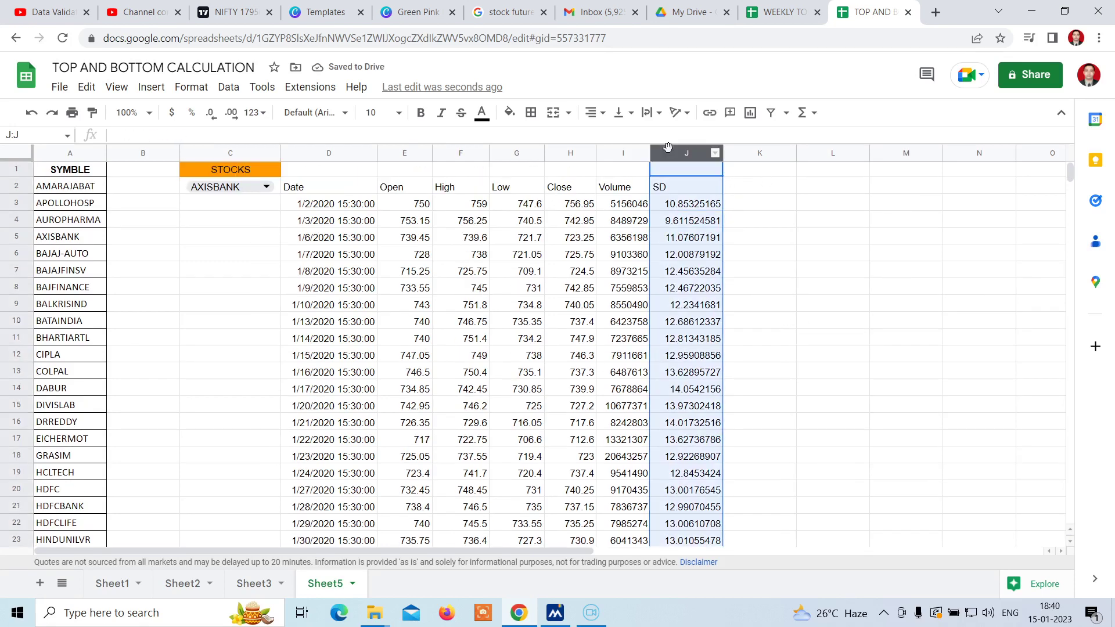
pyautogui.click(231, 113)
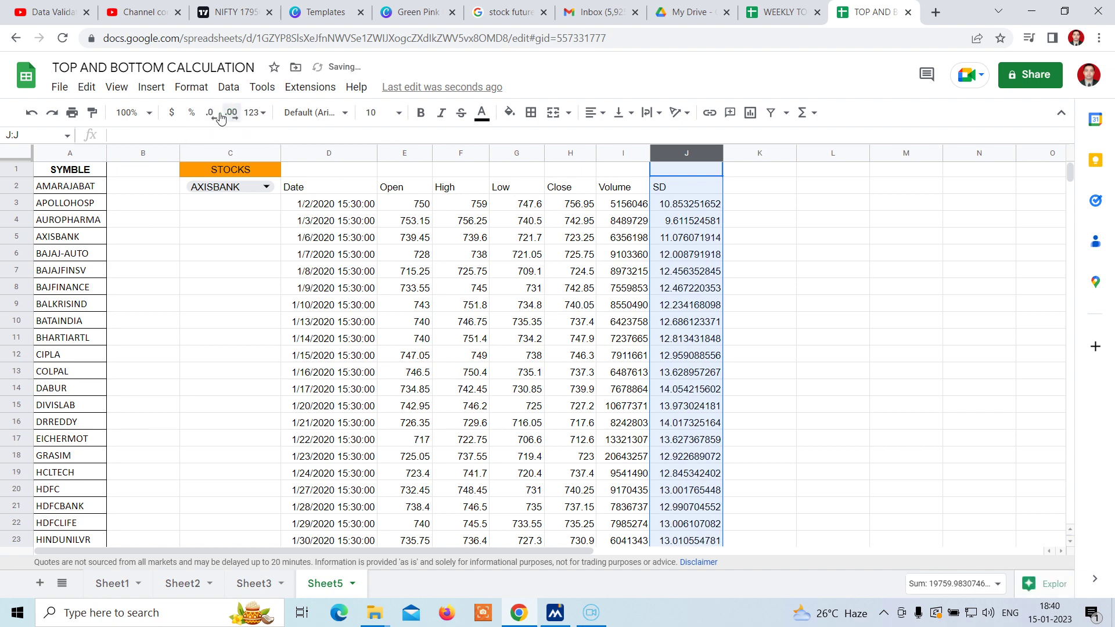
pyautogui.click(212, 114)
pyautogui.click(212, 114)
pyautogui.click(212, 114)
pyautogui.click(213, 115)
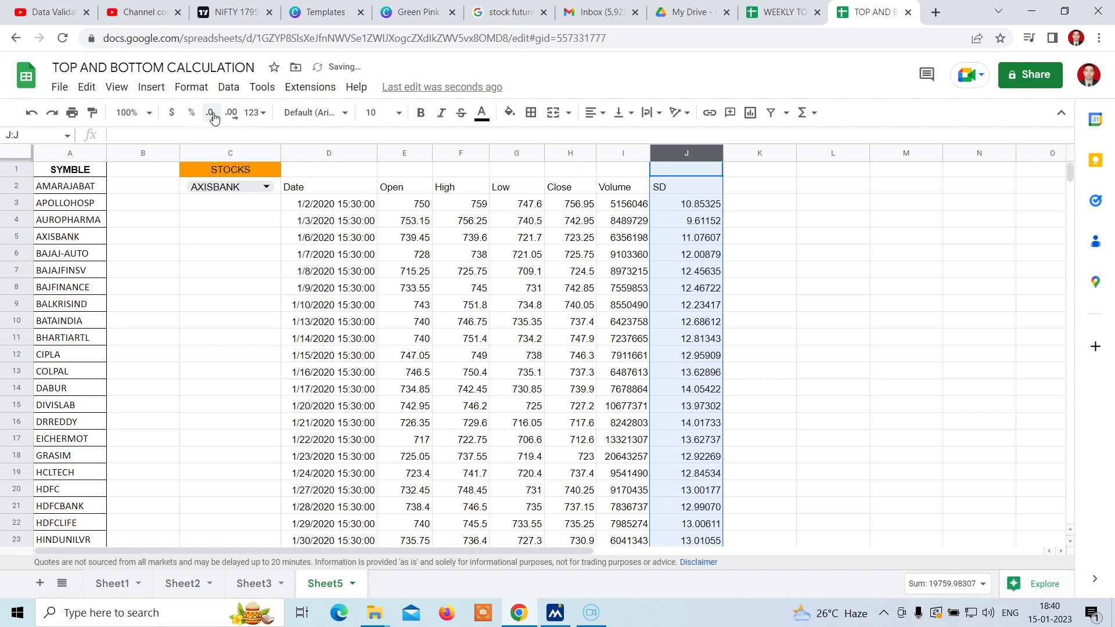
pyautogui.click(213, 115)
pyautogui.click(213, 116)
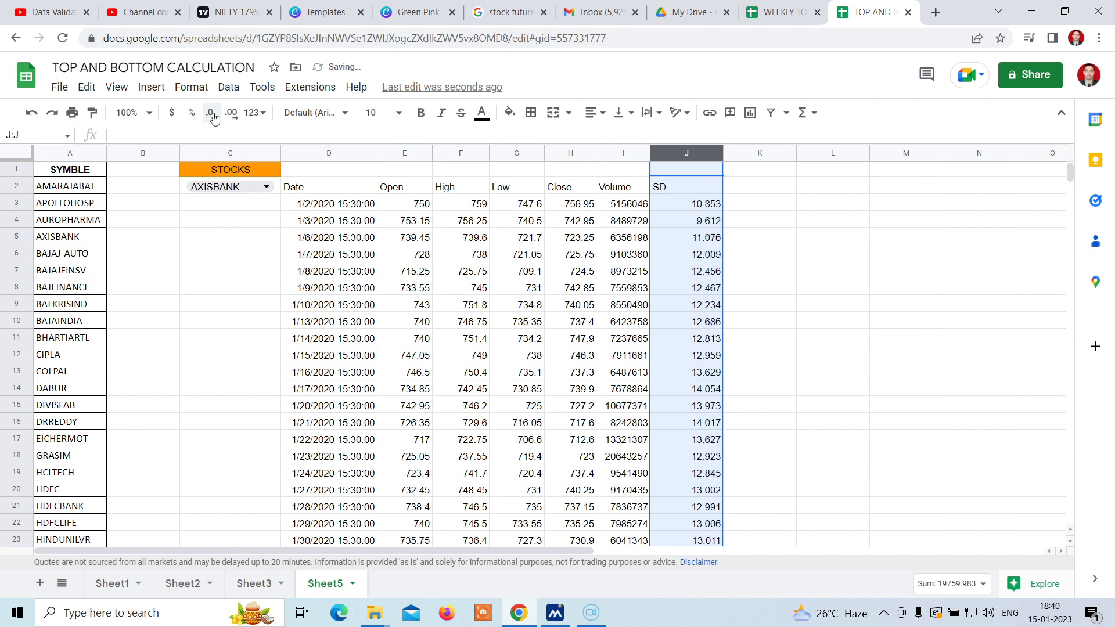
pyautogui.click(213, 116)
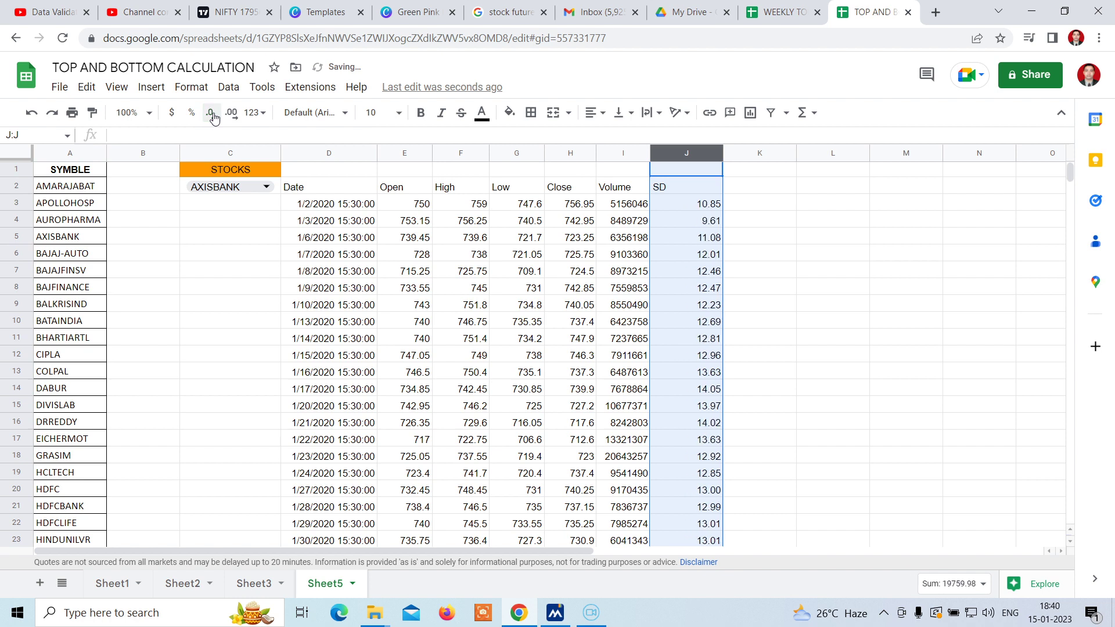
# Step: Centre-align the whole SD column
pyautogui.click(598, 113)
pyautogui.click(610, 136)
pyautogui.click(905, 286)
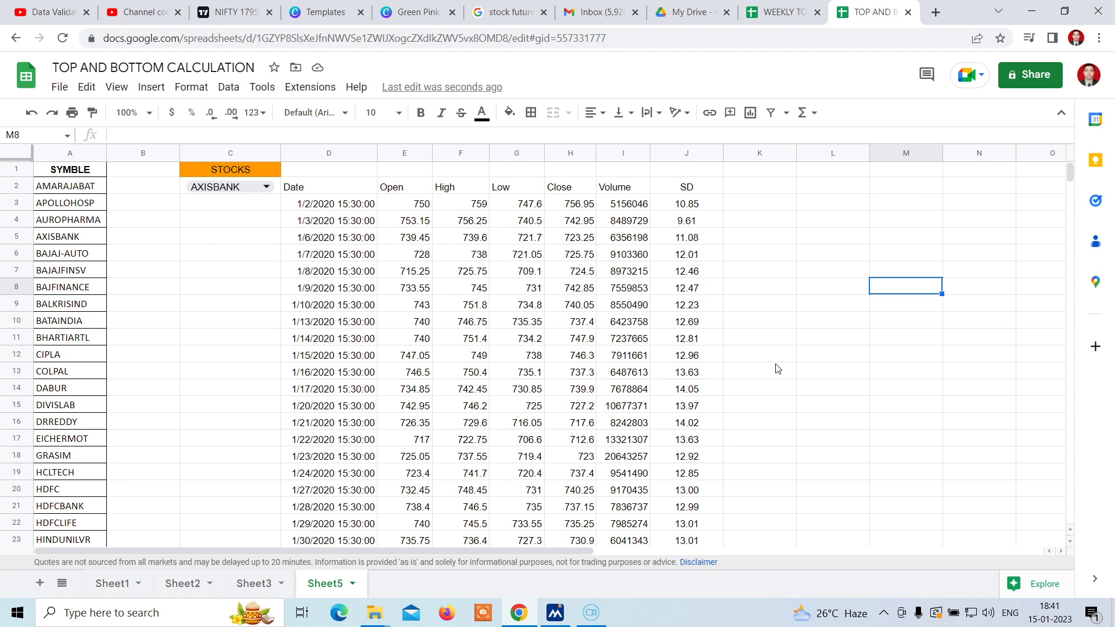
# Step: Pick Nifty_50 from the C2 stock dropdown so the price table and SD column reload
pyautogui.click(266, 187)
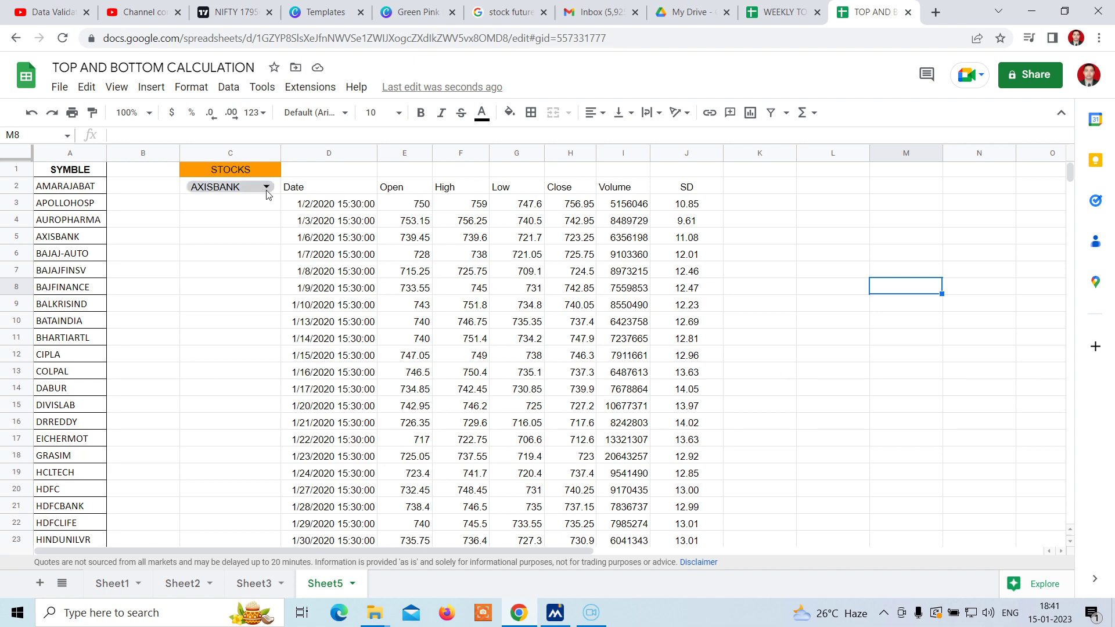
pyautogui.scroll(-10, 245, 436)
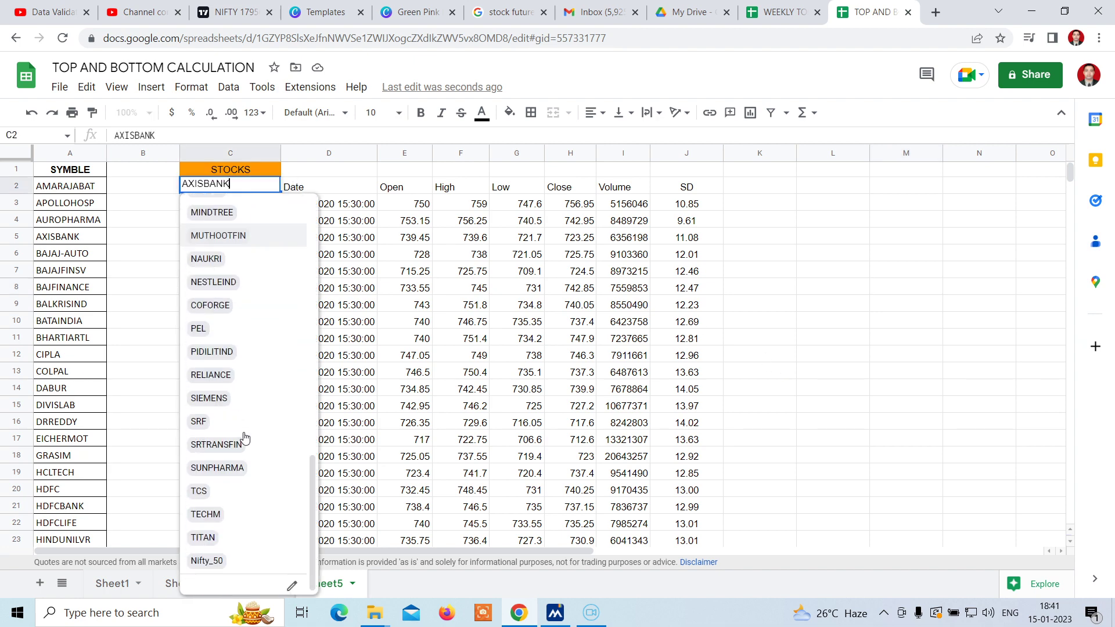
pyautogui.click(214, 562)
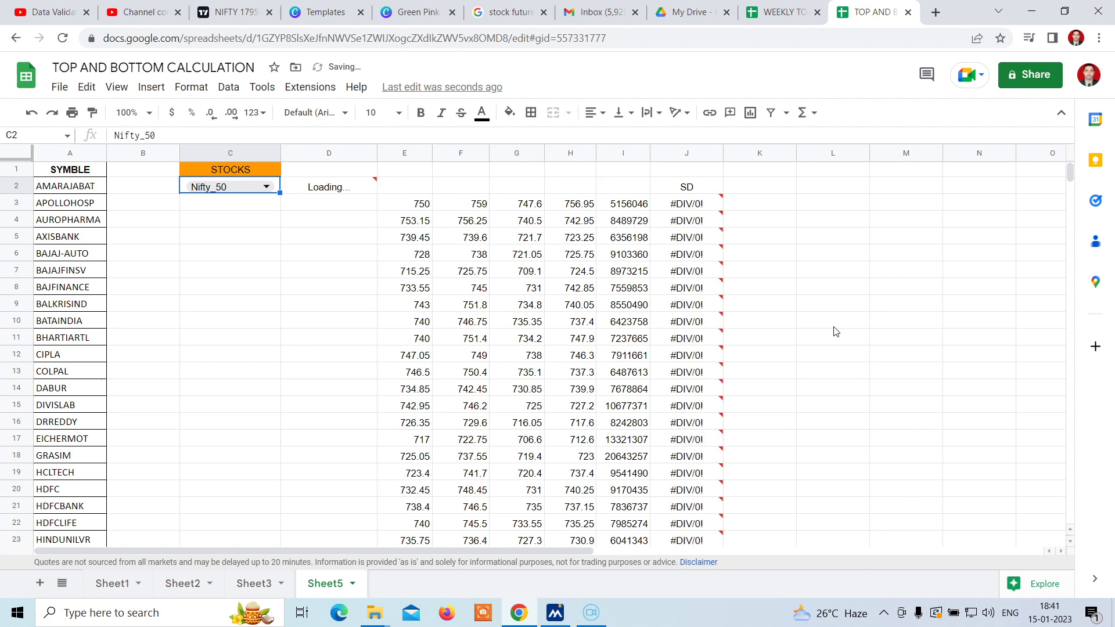